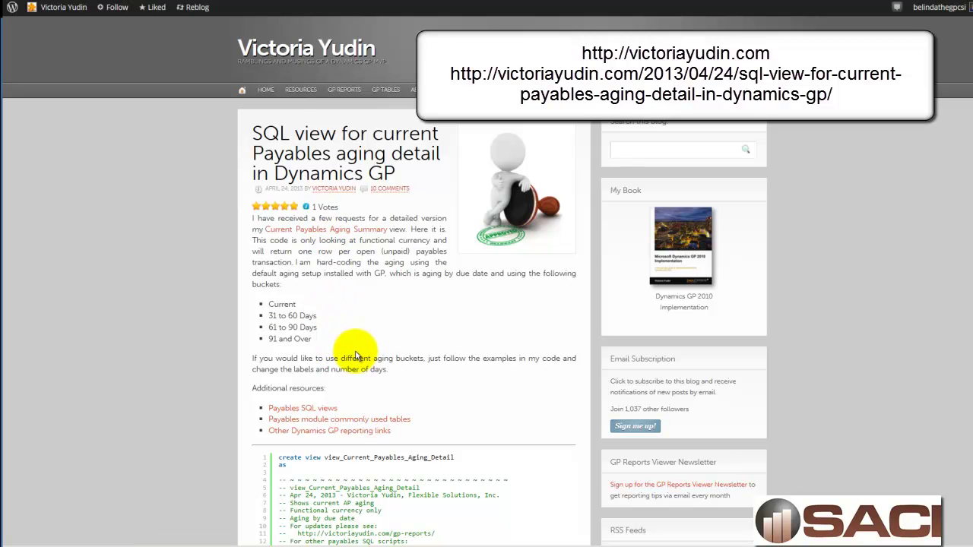
Step: Copy the complete SQL script for view_Current_Payables_Aging_Detail from the blog post
scroll(357, 359, down, 3)
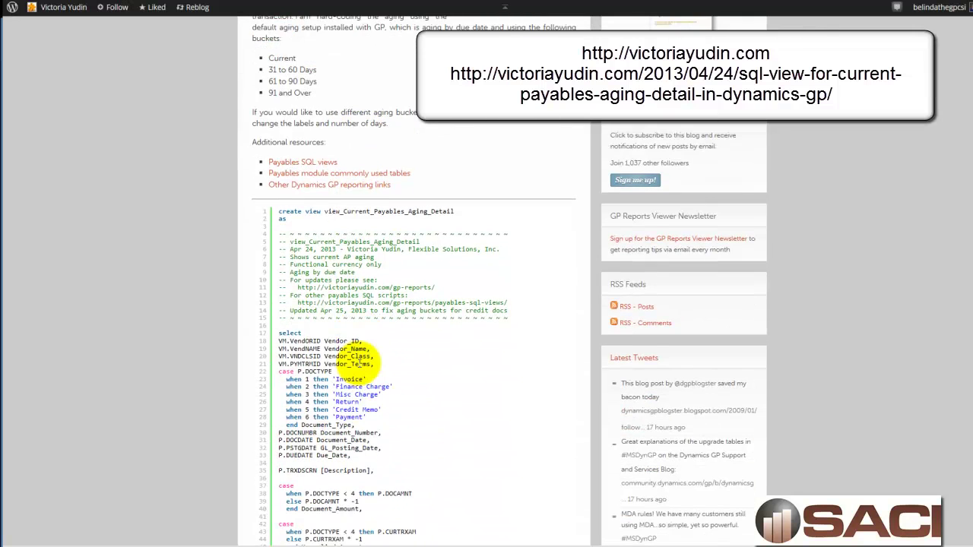
scroll(357, 364, down, 2)
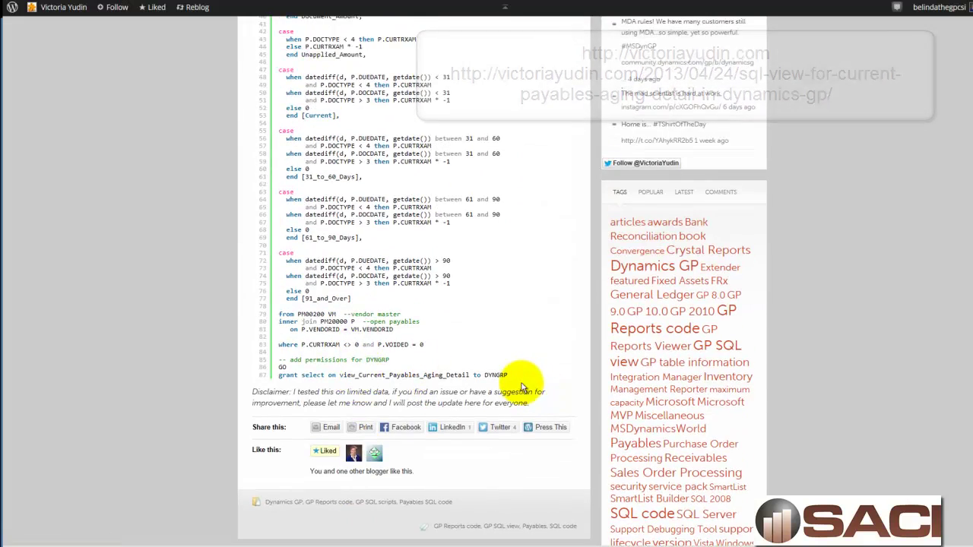
drag(508, 376, 267, 23)
scroll(262, 328, up, 2)
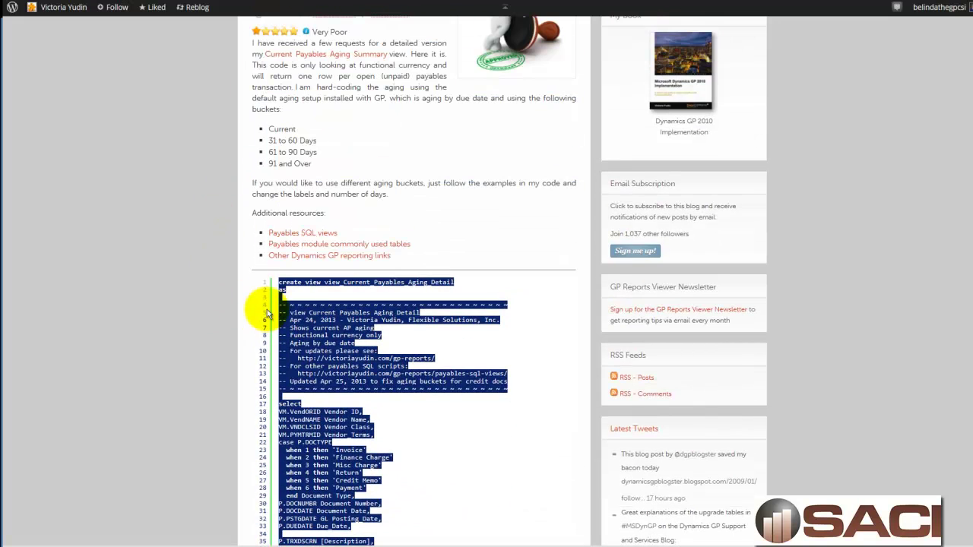
right_click(310, 346)
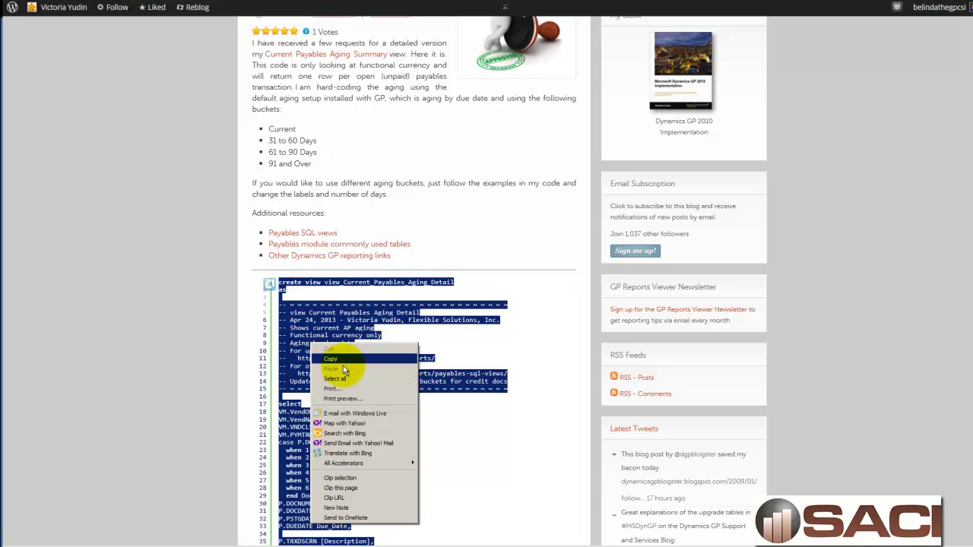
click(339, 368)
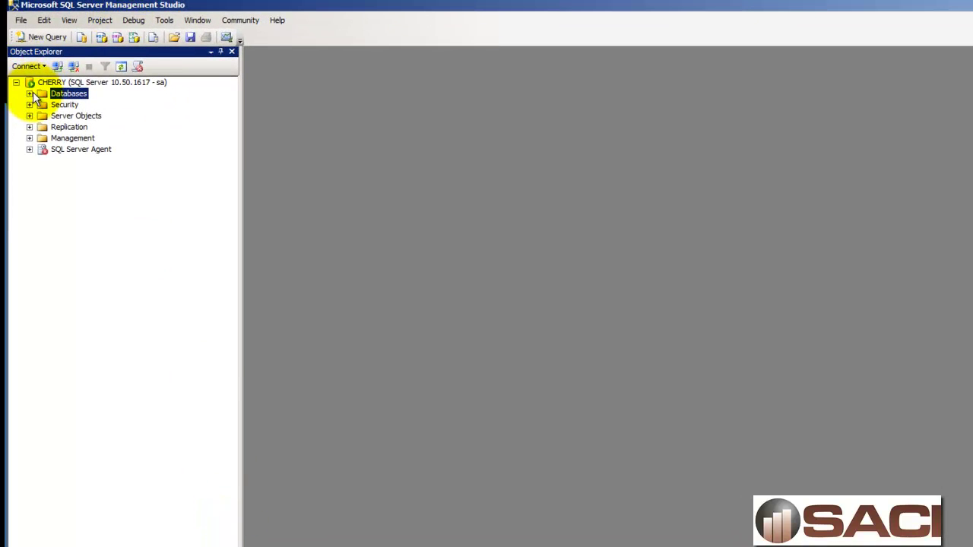
Step: In SQL Server Management Studio, paste the copied script into a new query and set its target database to TWO01
click(32, 36)
right_click(363, 132)
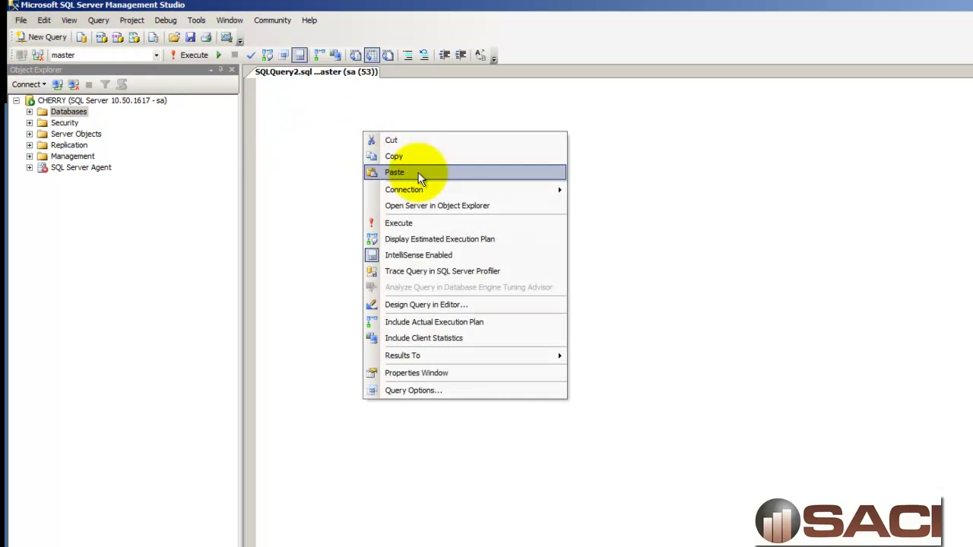
click(420, 175)
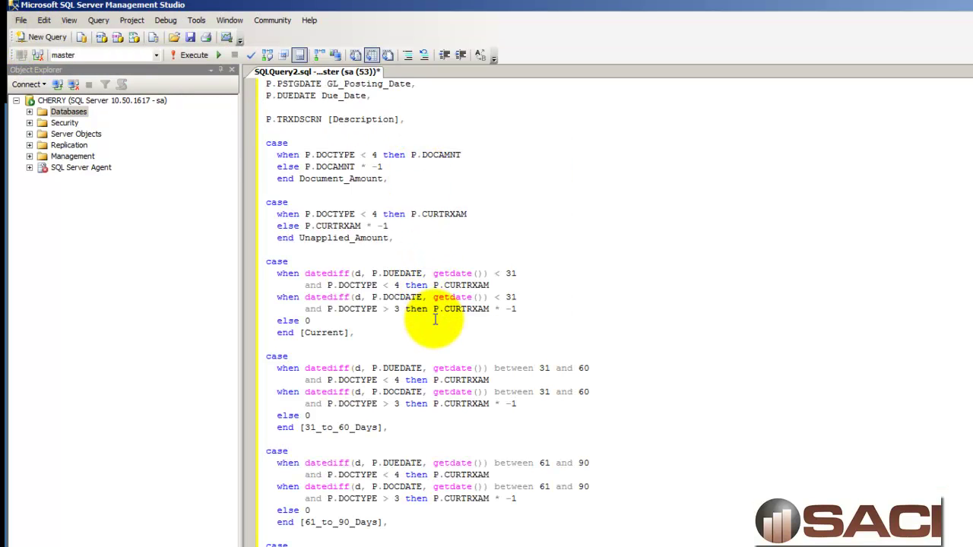
click(153, 54)
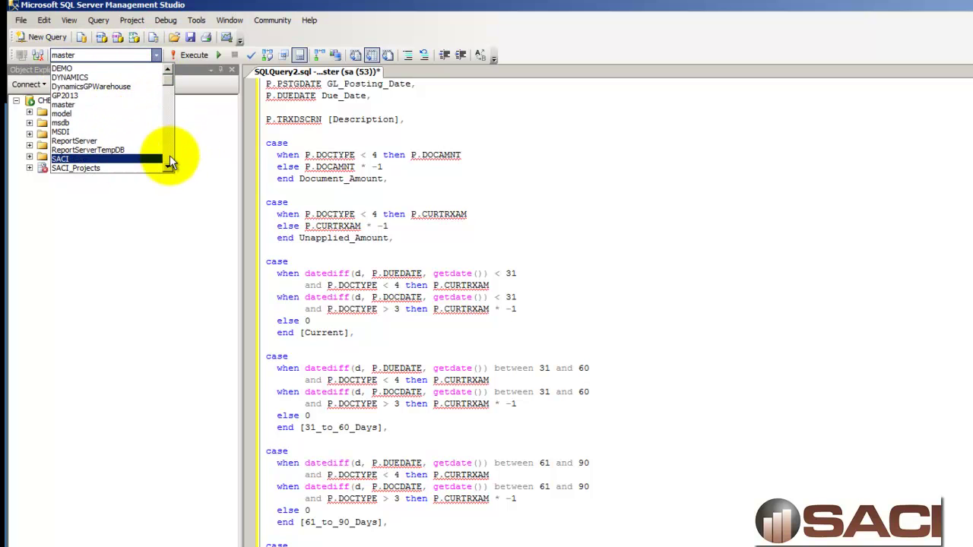
scroll(170, 155, down, 3)
click(77, 158)
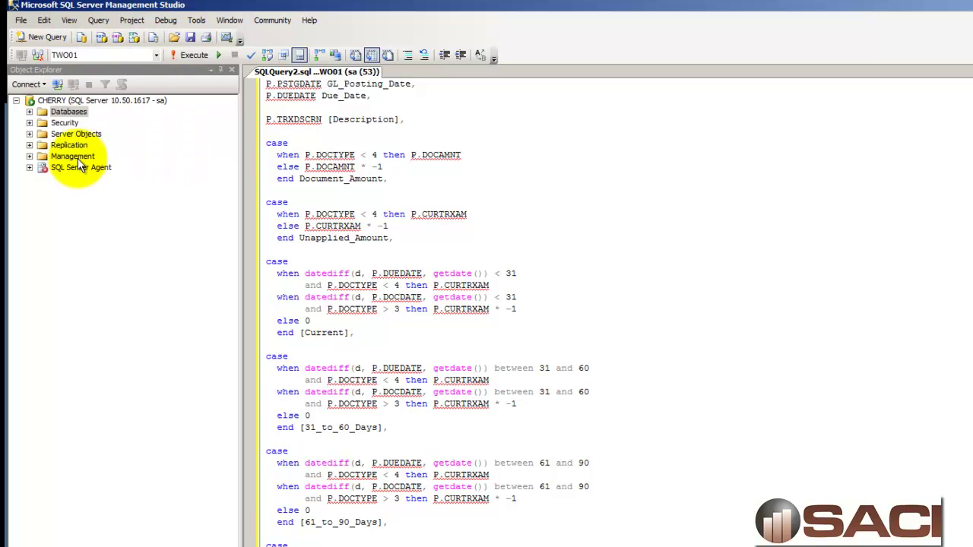
Step: Switch to Microsoft Dynamics GP and check the company ID in Company Setup, closing the window when done
click(85, 109)
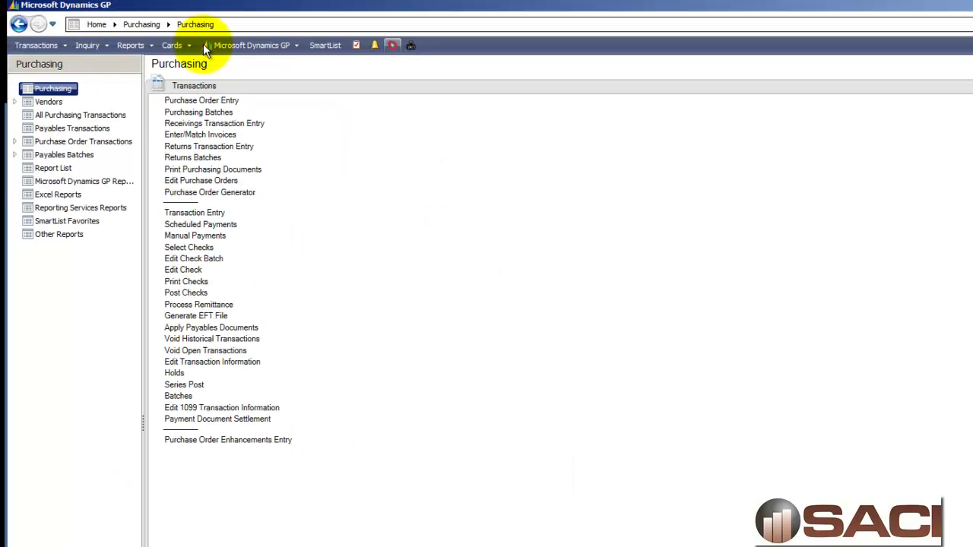
click(213, 44)
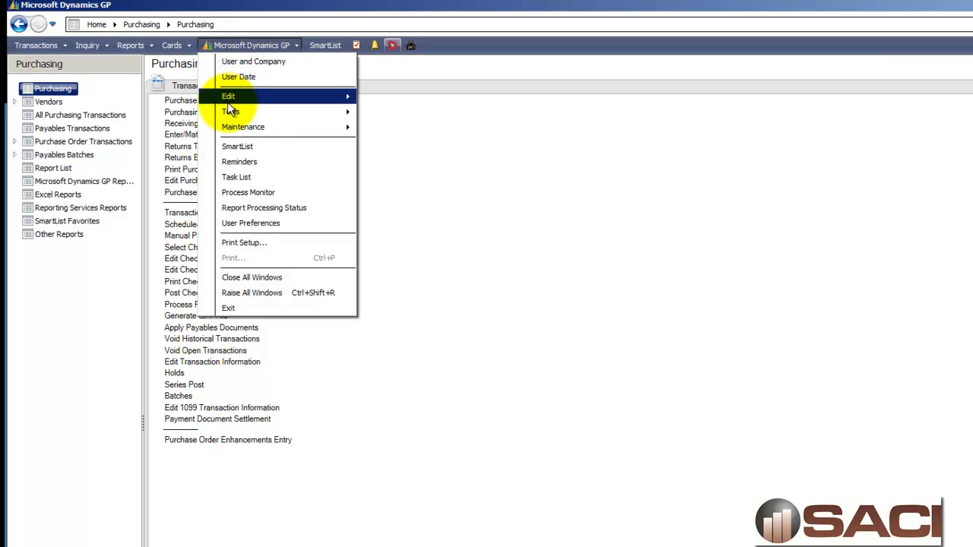
mouse_move(343, 111)
mouse_move(438, 112)
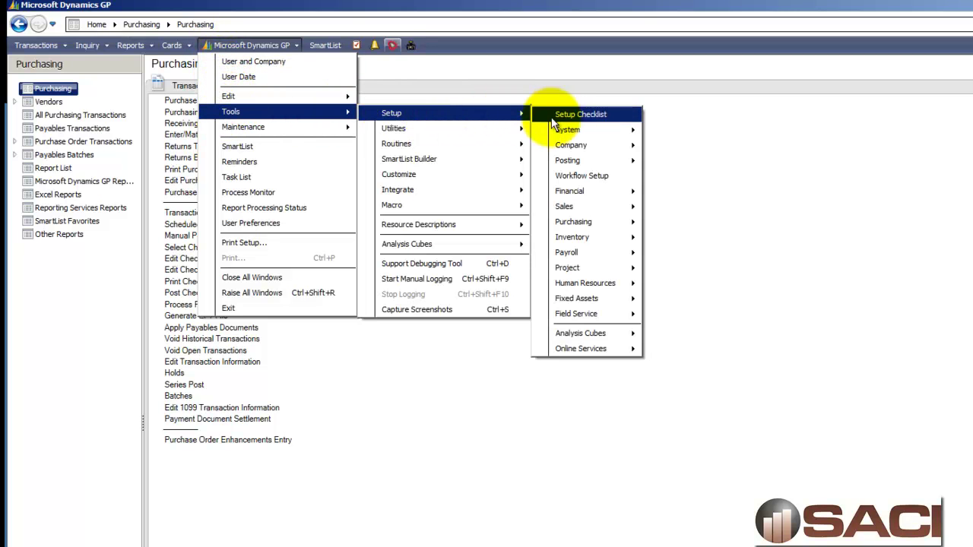
mouse_move(570, 144)
click(654, 144)
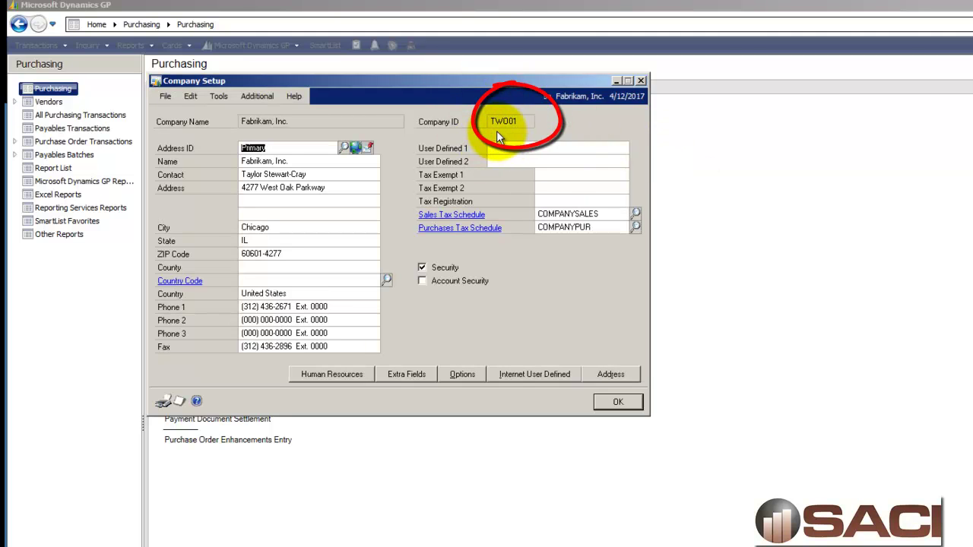
click(640, 81)
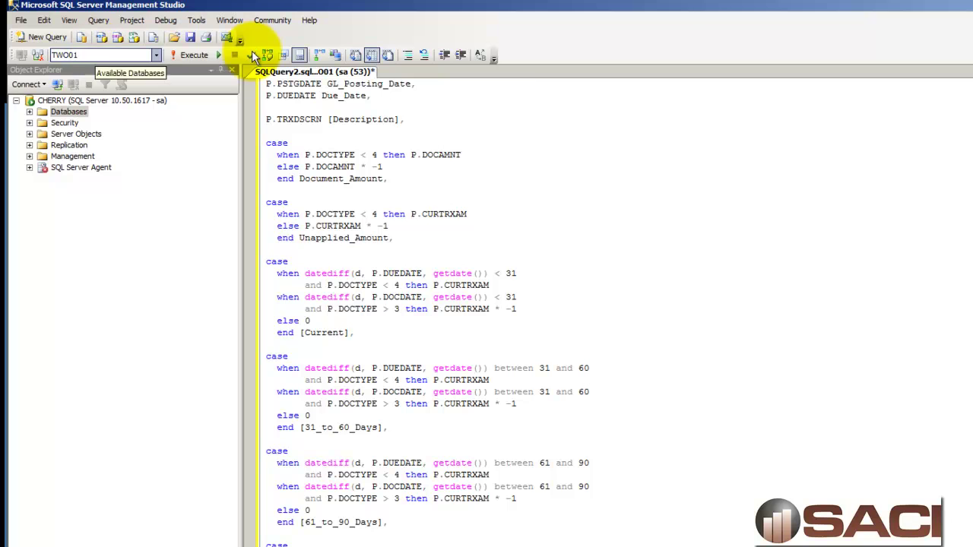
Step: Back in SQL Server Management Studio, execute the script on TWO01 and highlight the view name in its create view line
click(190, 54)
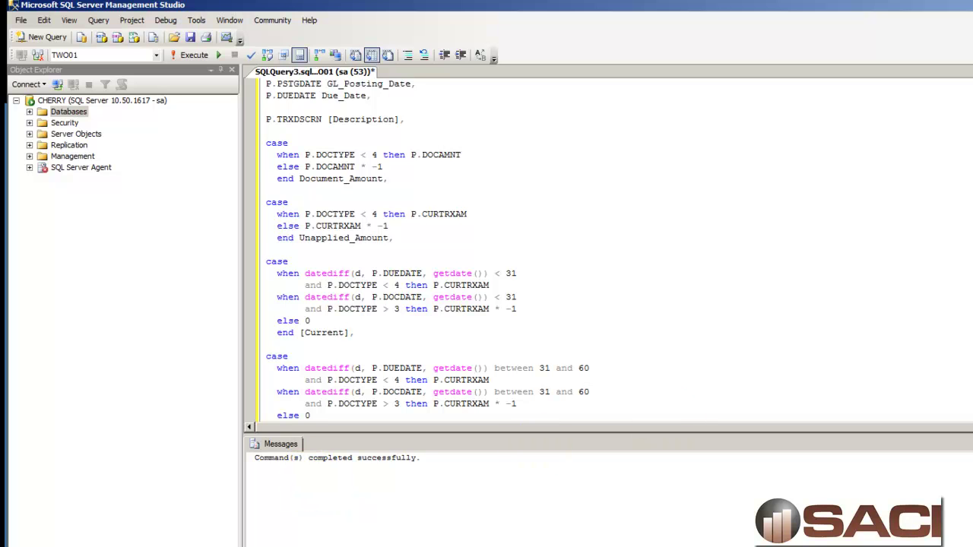
key(ctrl+Home)
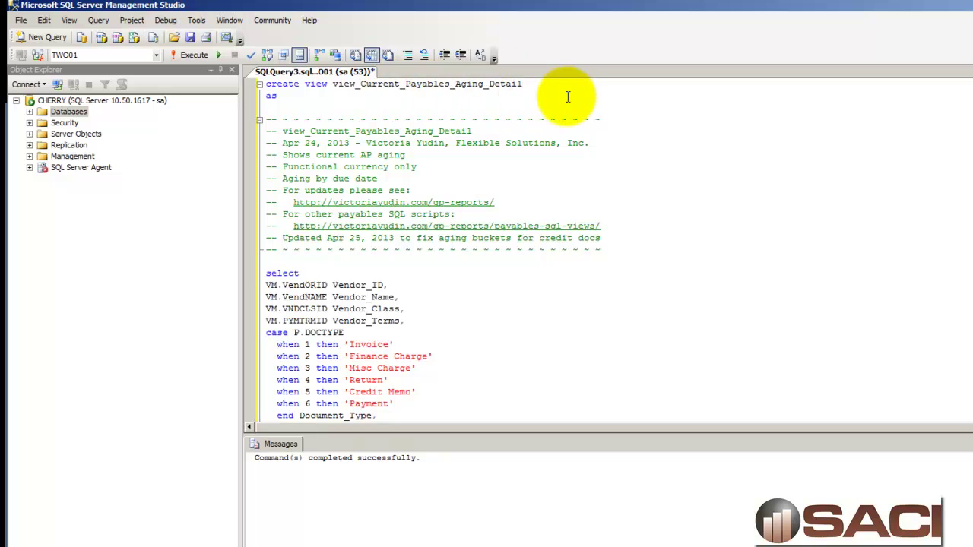
drag(523, 85, 328, 86)
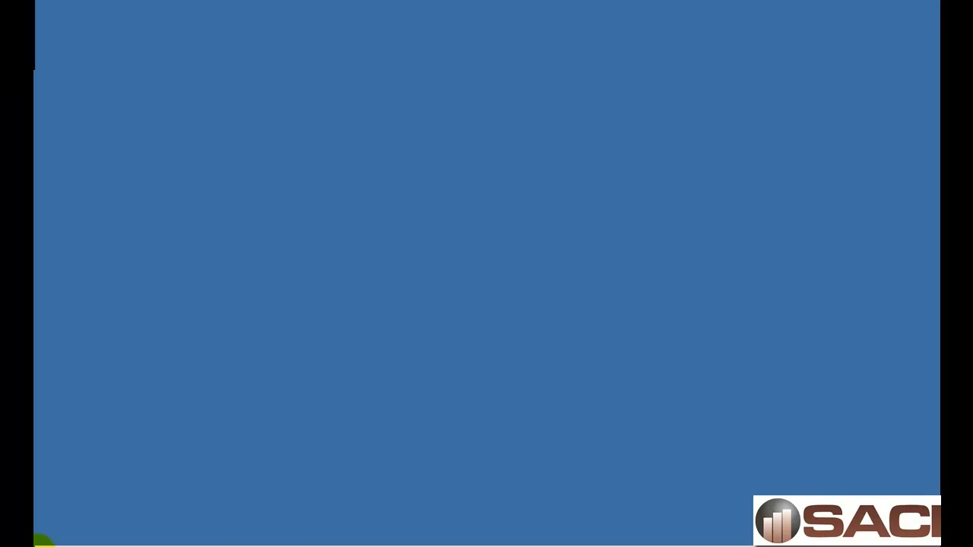
Step: Launch Excel, create a blank workbook and select cell A1
key(super)
click(70, 359)
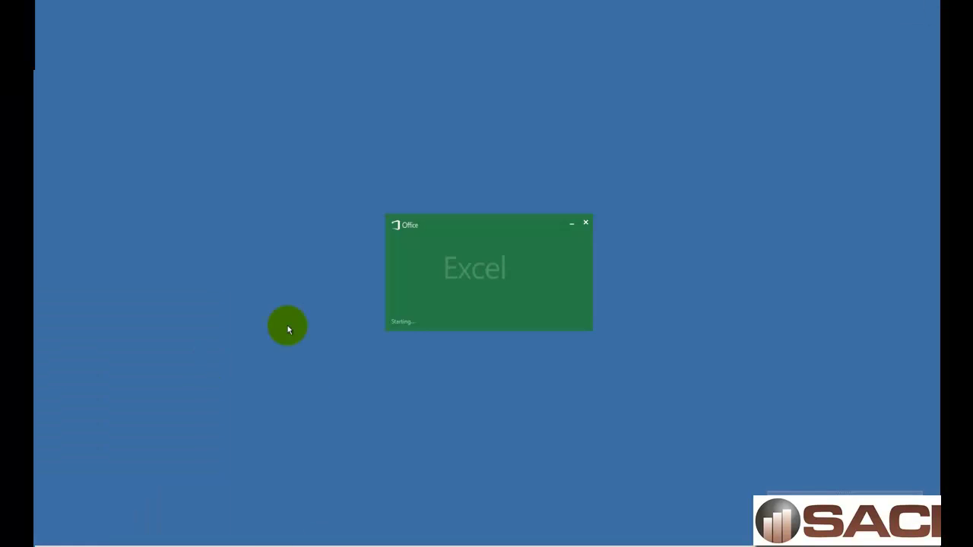
click(239, 139)
click(239, 138)
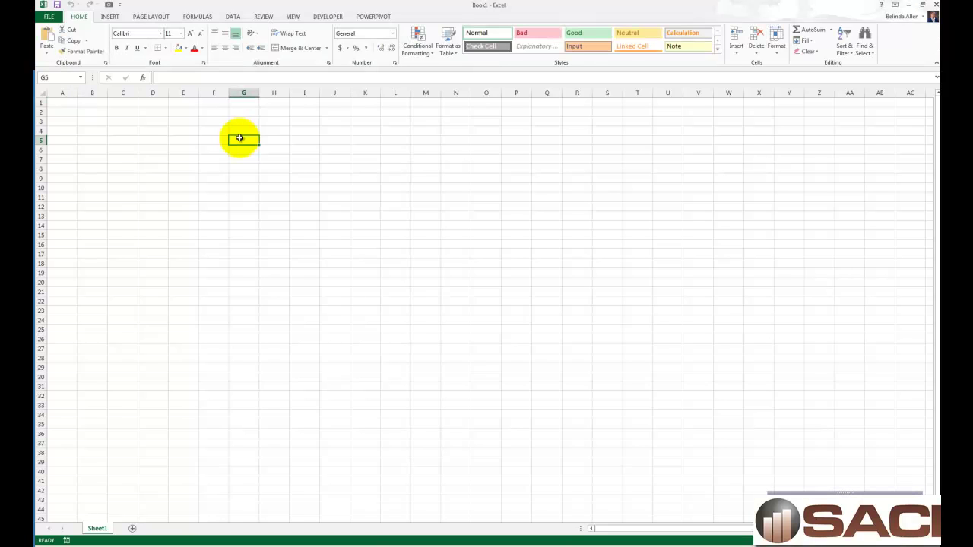
click(64, 101)
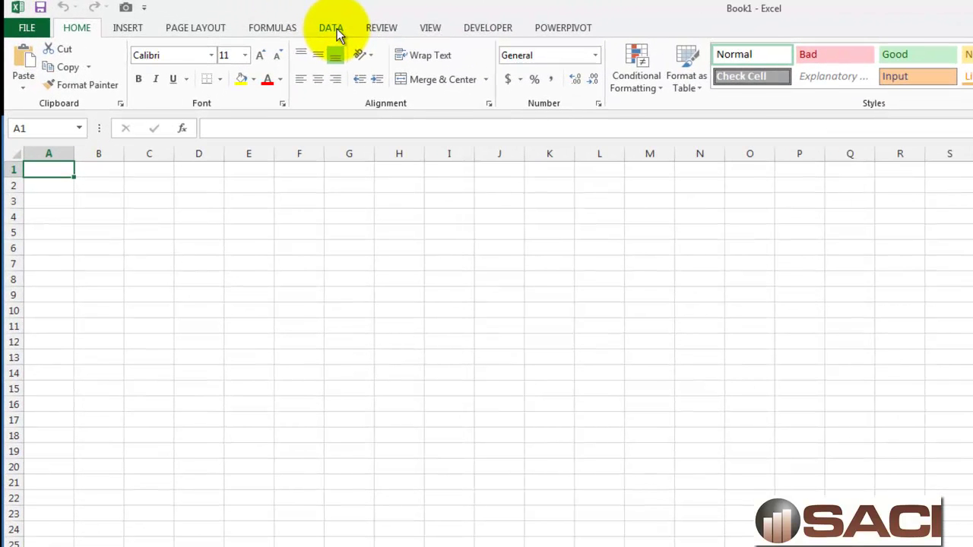
Step: Start an external data import through the Data Connection Wizard with Microsoft SQL Server as the data source type
click(337, 29)
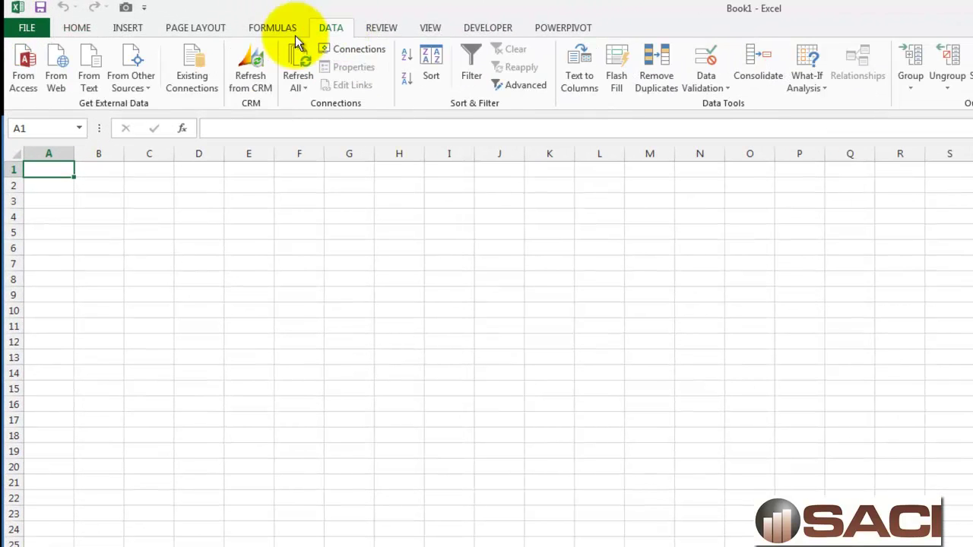
click(127, 75)
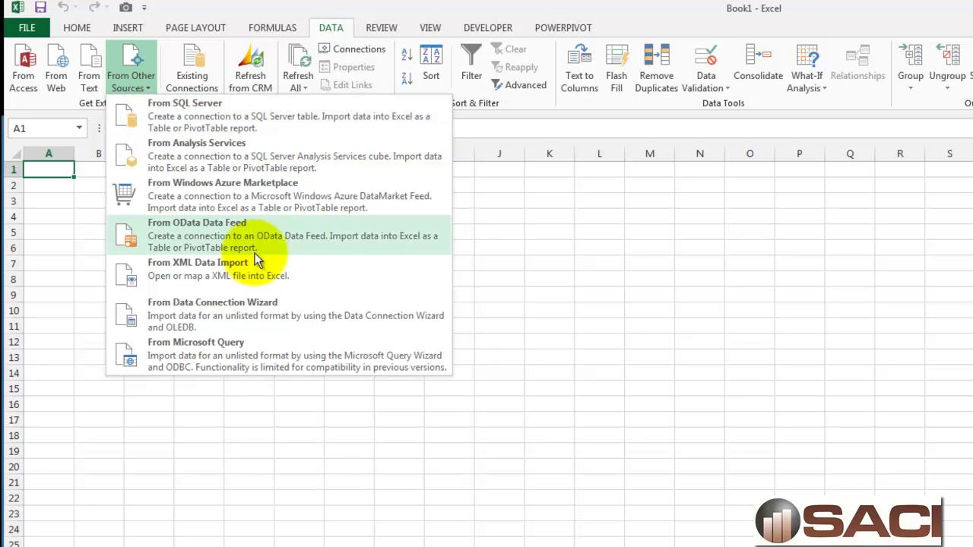
click(260, 309)
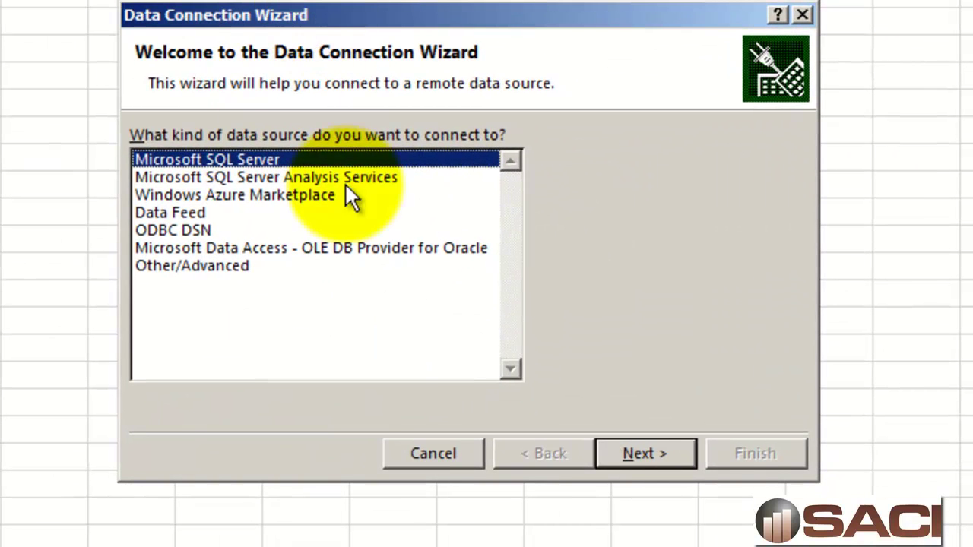
click(619, 455)
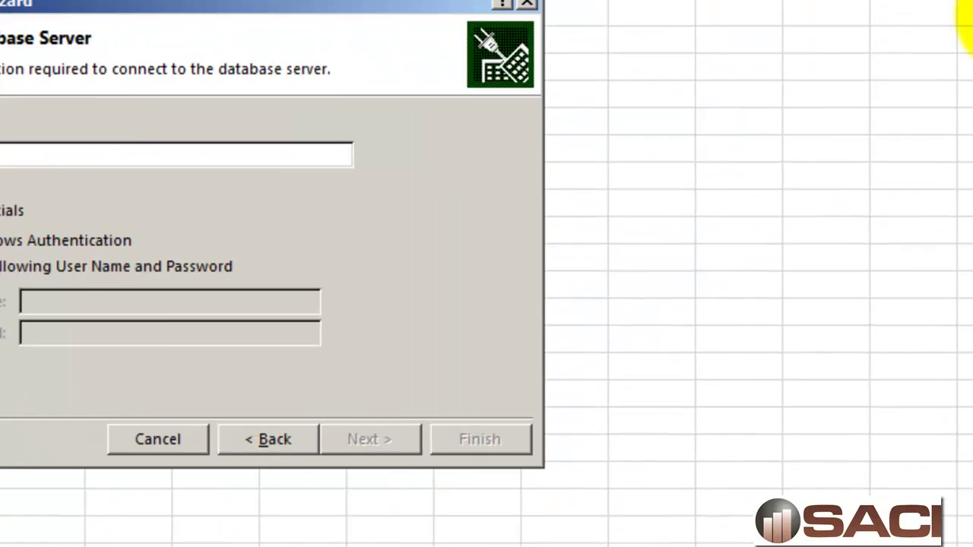
Step: Connect to the server cherry using user name and password authentication, entering sa as the user name and the account password
text(cherry)
key(Tab)
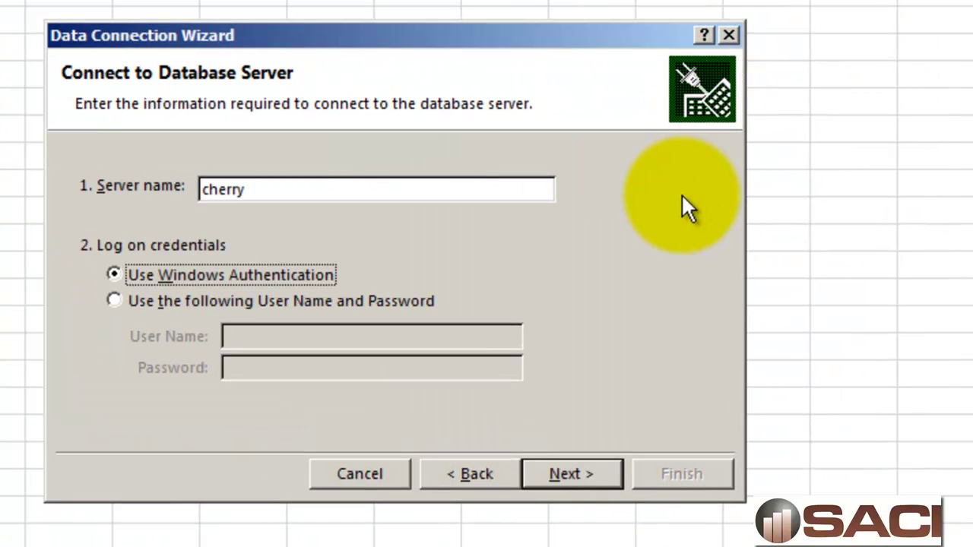
click(221, 304)
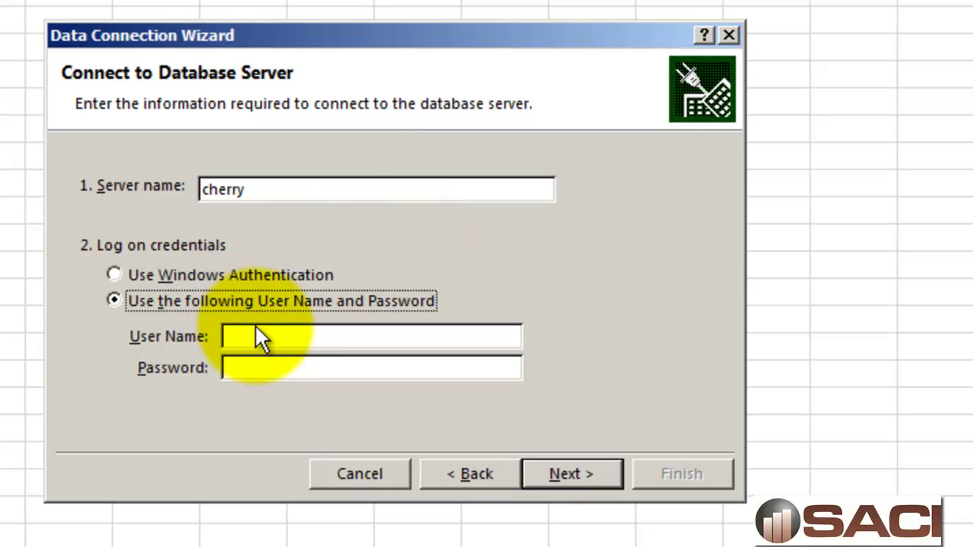
click(287, 344)
text(sa)
key(Tab)
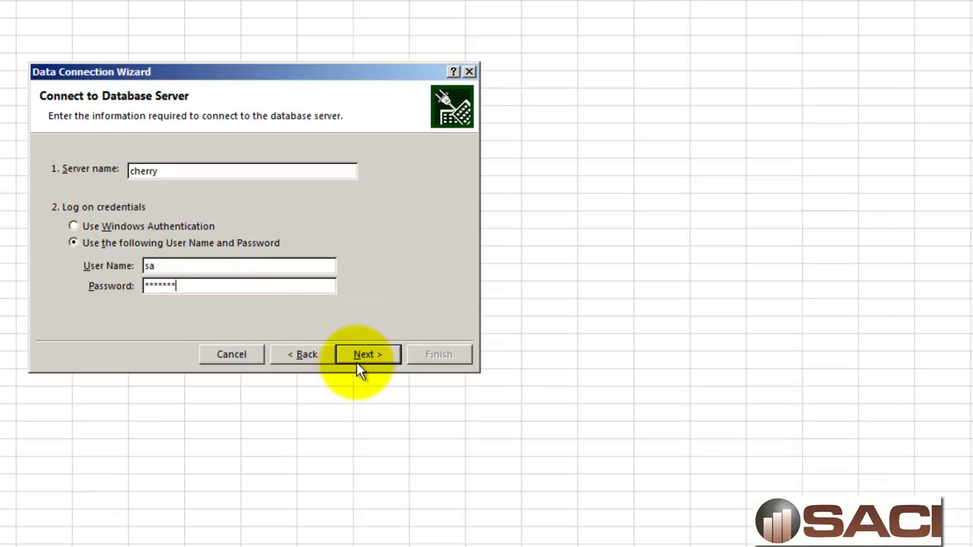
click(572, 473)
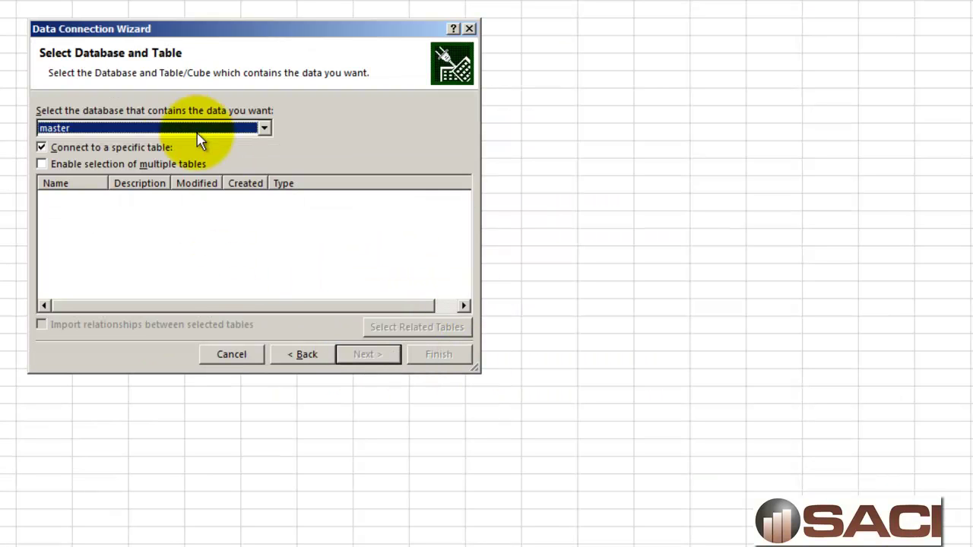
Step: Choose TWO01 as the database that contains the data
click(150, 130)
scroll(267, 169, down, 1)
scroll(266, 190, down, 2)
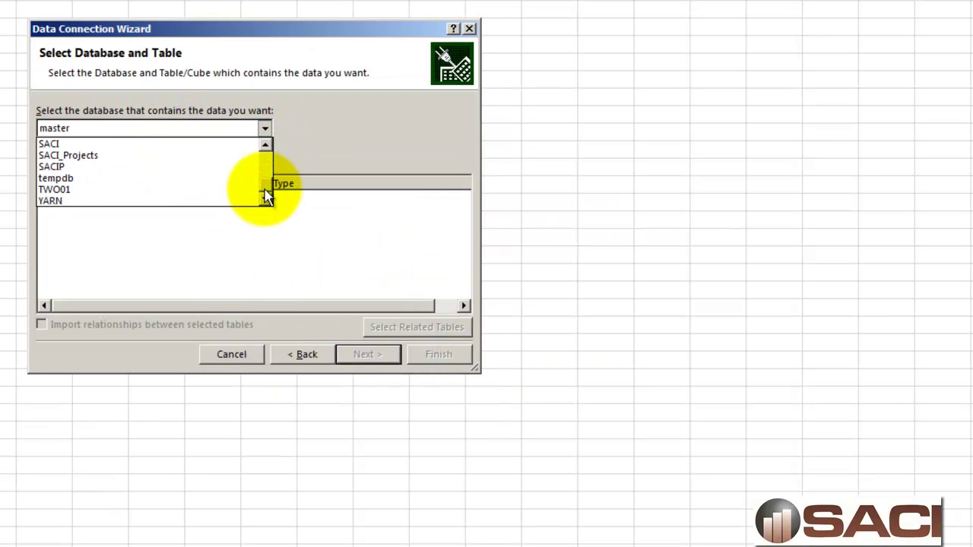
click(239, 190)
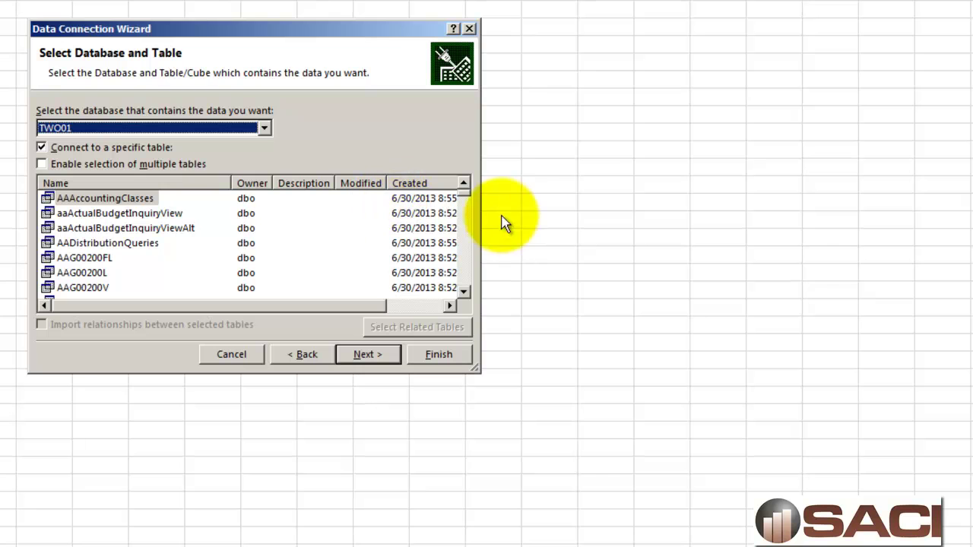
Step: Select view_Current_Payables_Aging_Detail as the table to connect to and finish the wizard with the default connection file settings
mouse_move(464, 190)
mouse_down()
mouse_move(463, 289)
mouse_move(465, 186)
mouse_up()
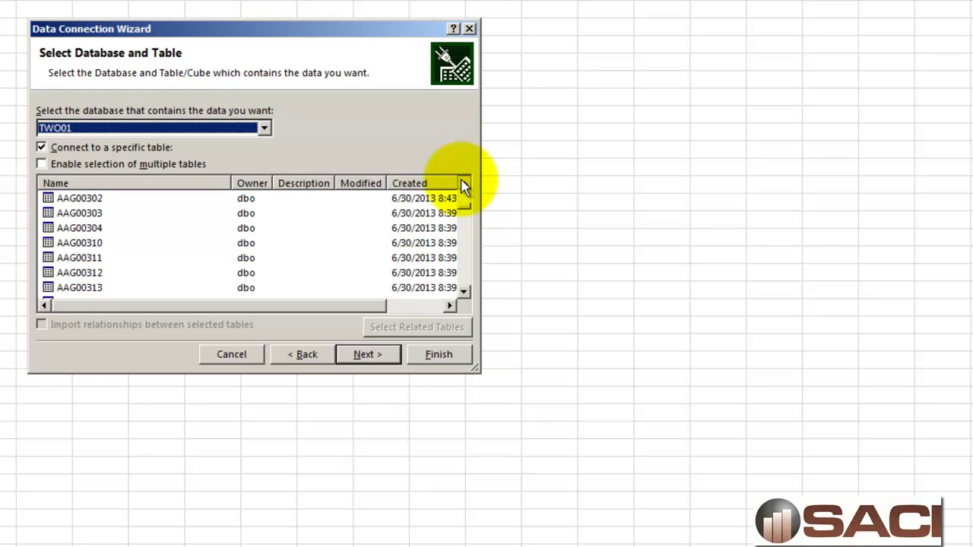
drag(464, 187, 465, 186)
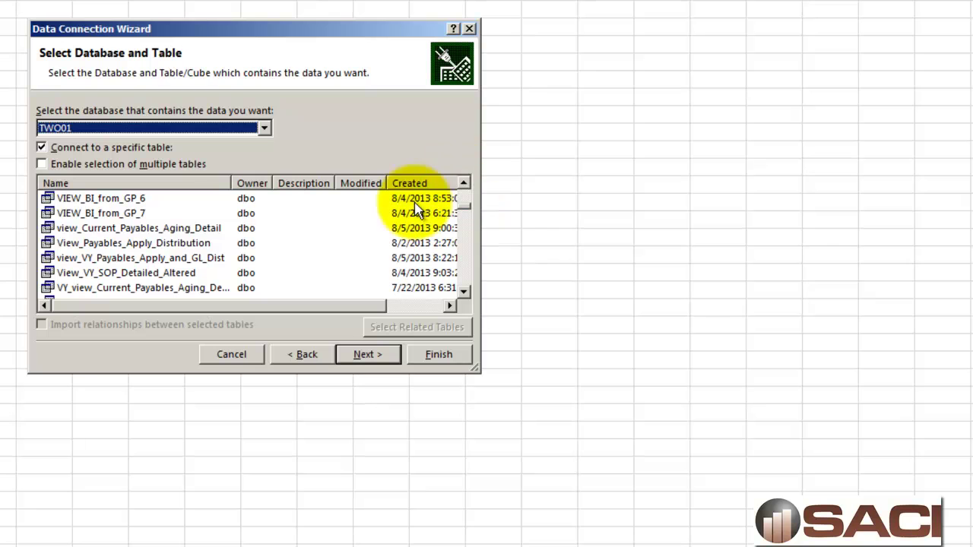
click(61, 230)
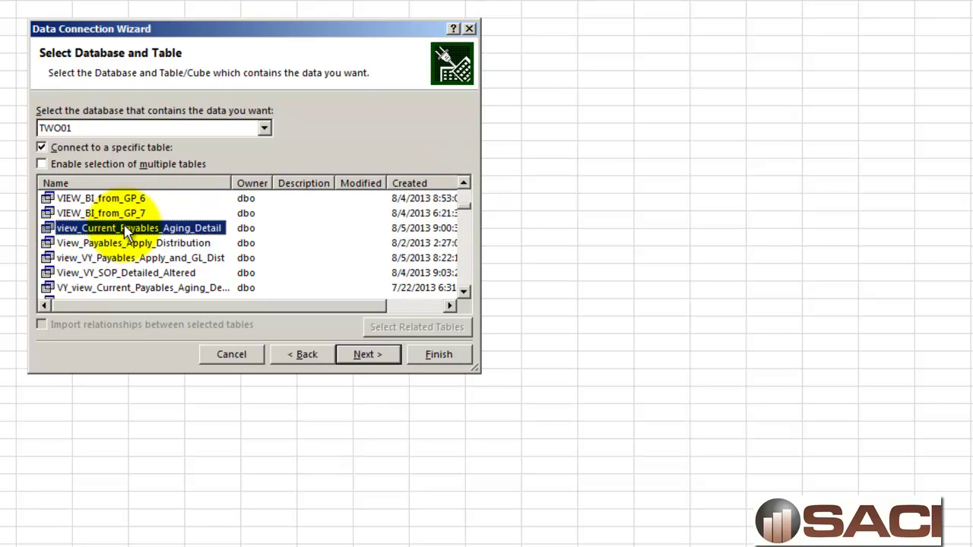
click(373, 358)
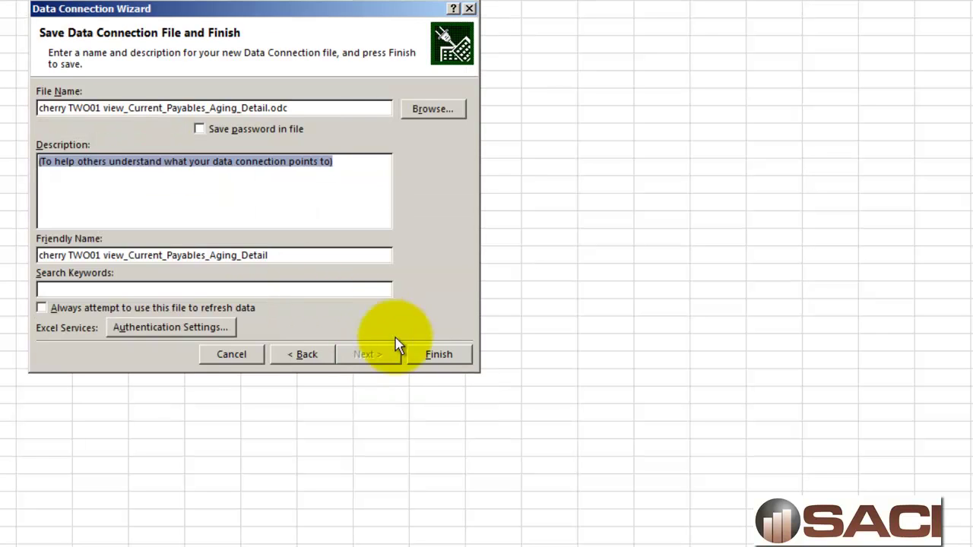
click(436, 355)
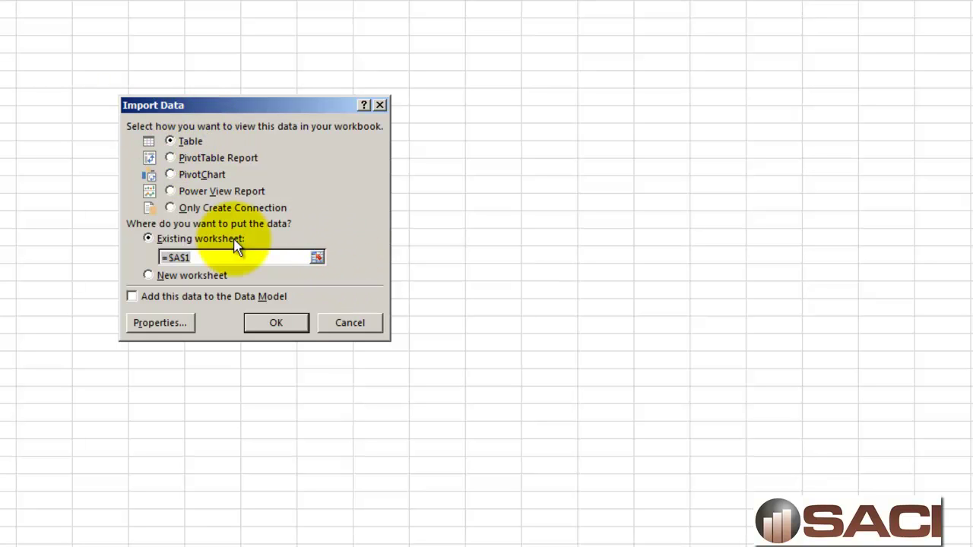
Step: Import the data as a PivotTable report into the existing worksheet at cell A1
click(202, 159)
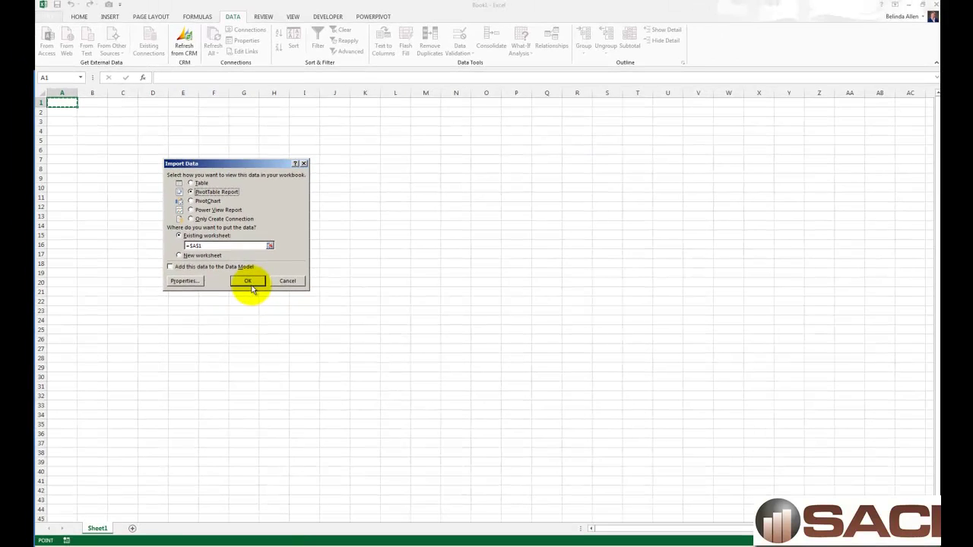
click(248, 281)
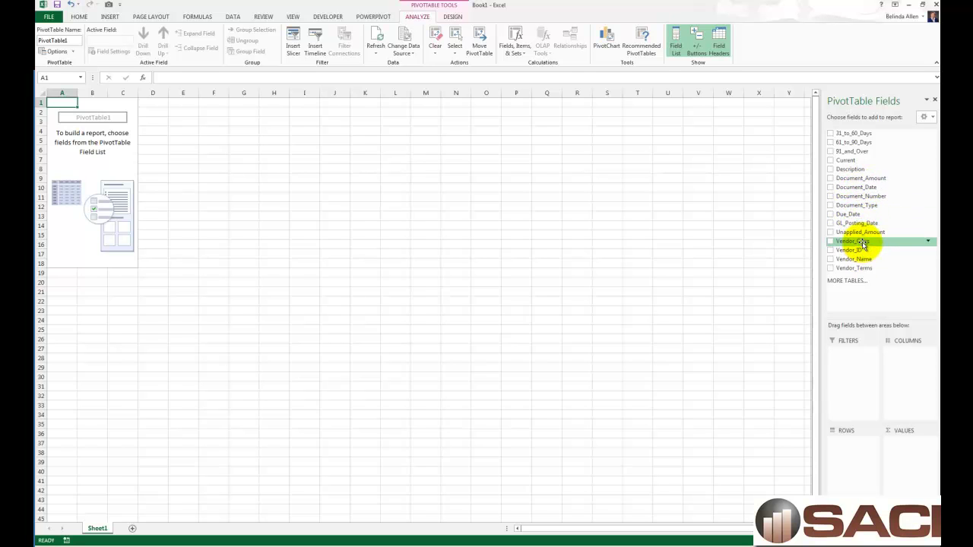
Step: Lay out the pivot table with Vendor_Name as rows and Current, 31_to_60_Days, 61_to_90_Days and 91_and_Over as summed values
drag(866, 259, 858, 452)
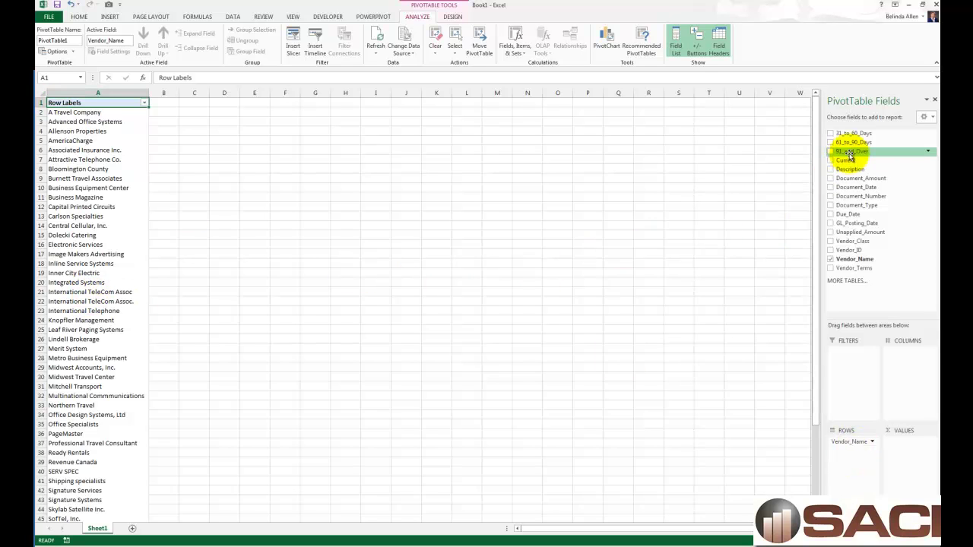
drag(859, 160, 911, 449)
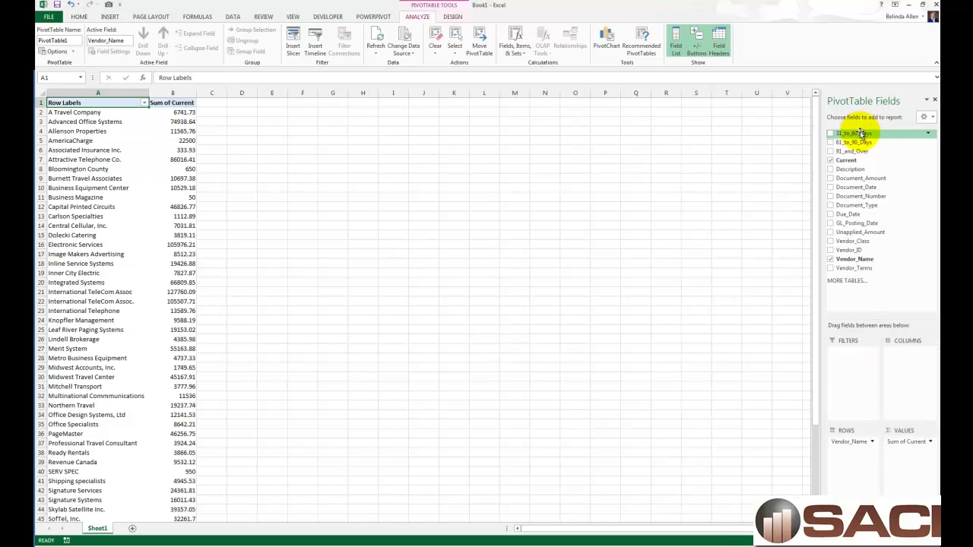
drag(862, 134, 919, 467)
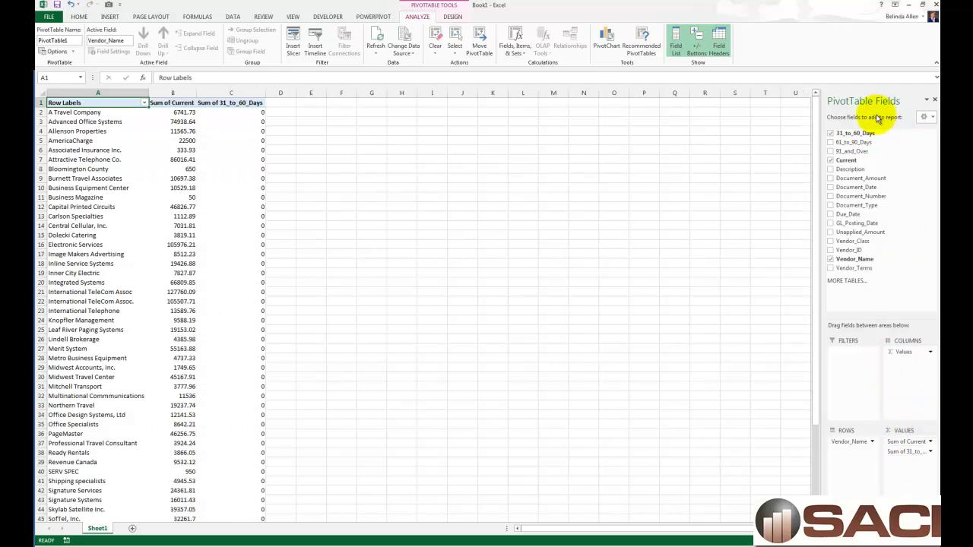
drag(855, 143, 910, 460)
drag(841, 153, 906, 473)
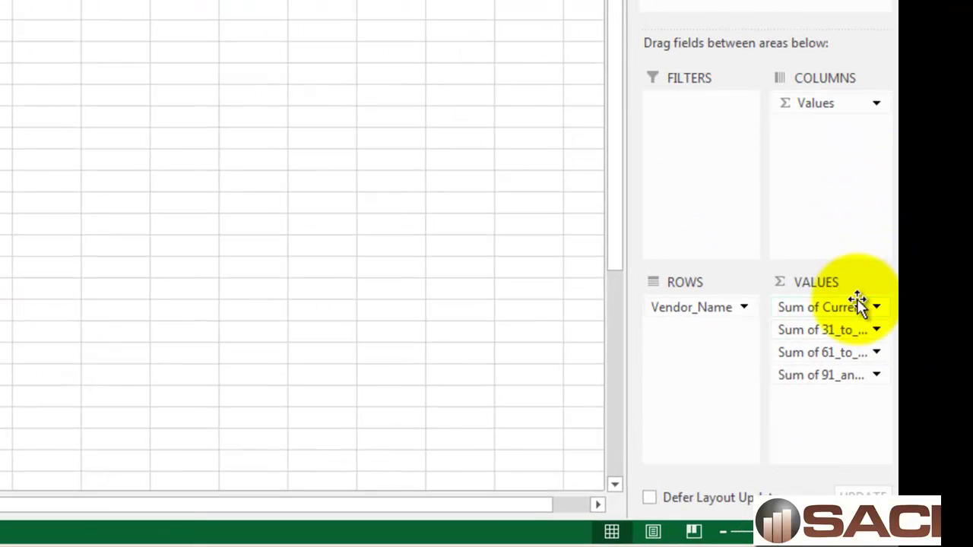
Step: Format the Sum of Current value field as Currency with two decimals, $ symbol and negatives in red parentheses
click(876, 307)
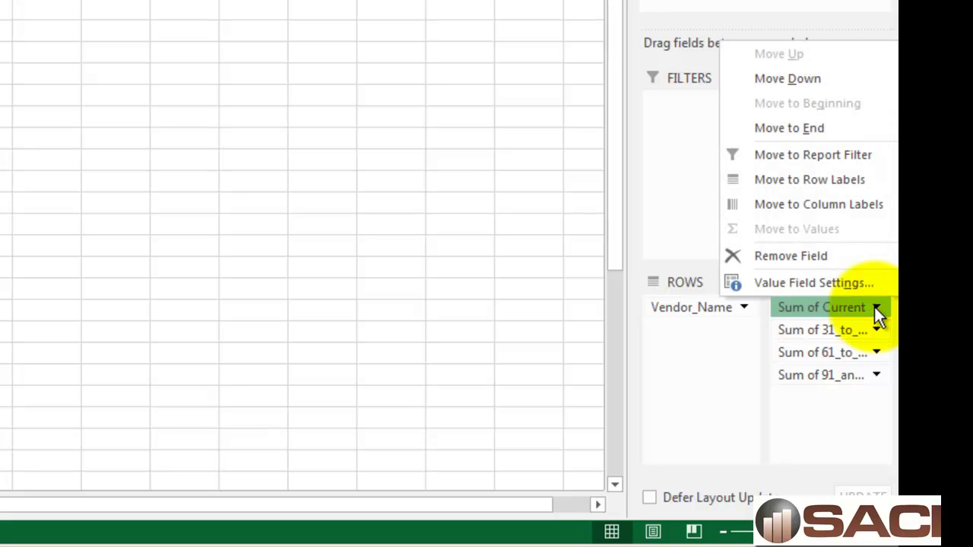
click(832, 283)
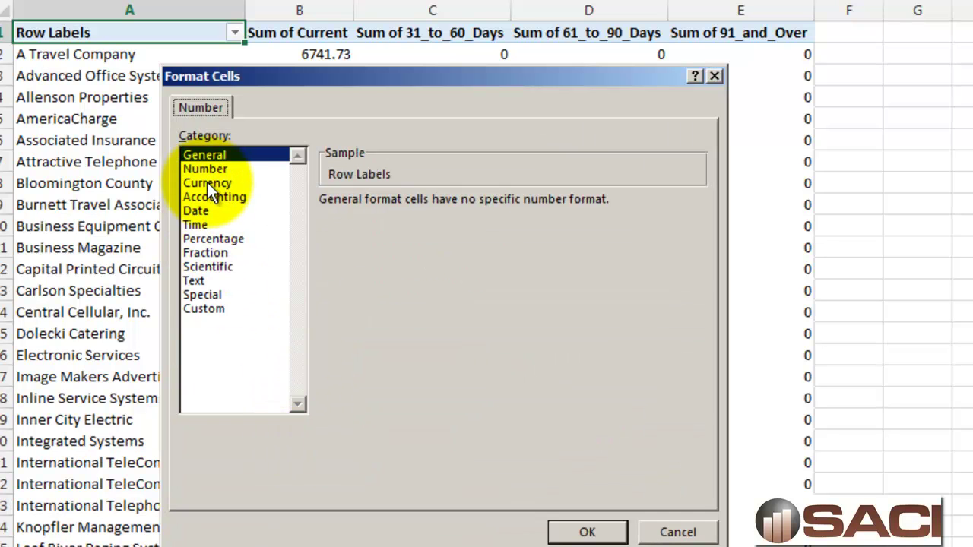
click(208, 183)
click(334, 312)
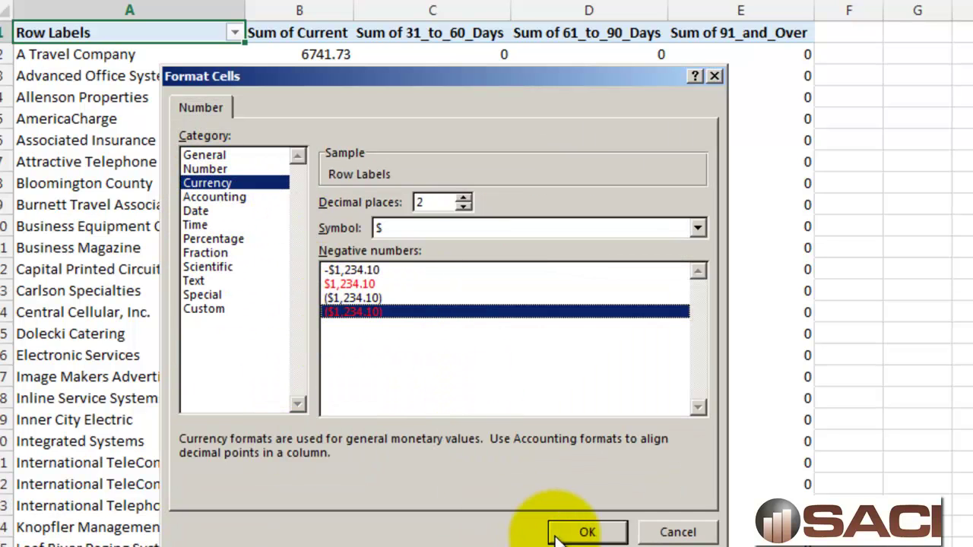
click(587, 532)
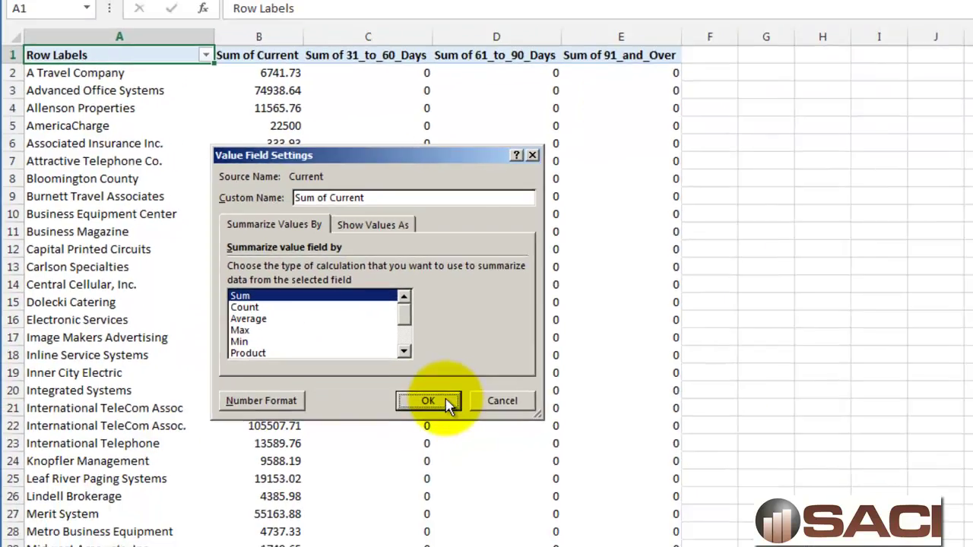
click(506, 454)
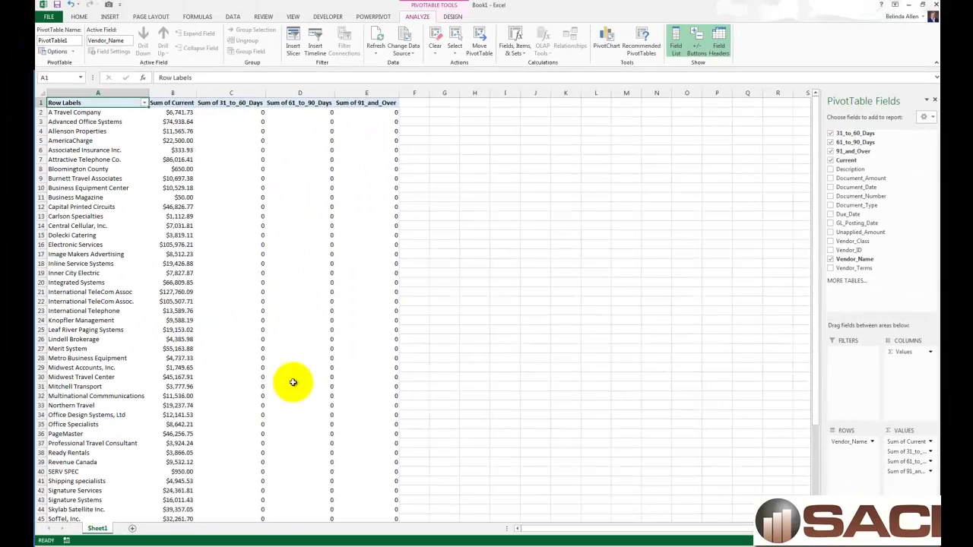
Step: Format the Sum of 31_to_60_Days value field as Currency with two decimals, $ symbol and negatives in red parentheses
click(932, 452)
click(903, 446)
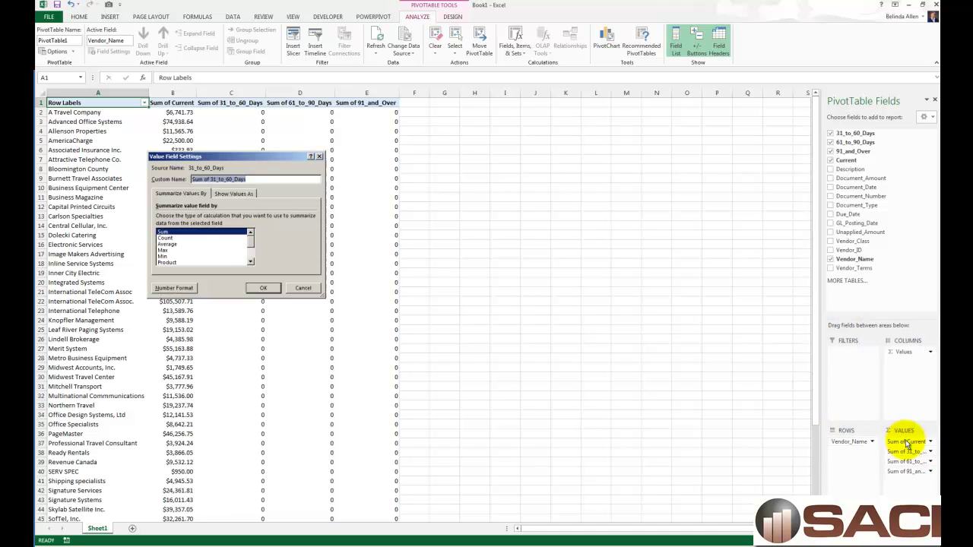
click(172, 289)
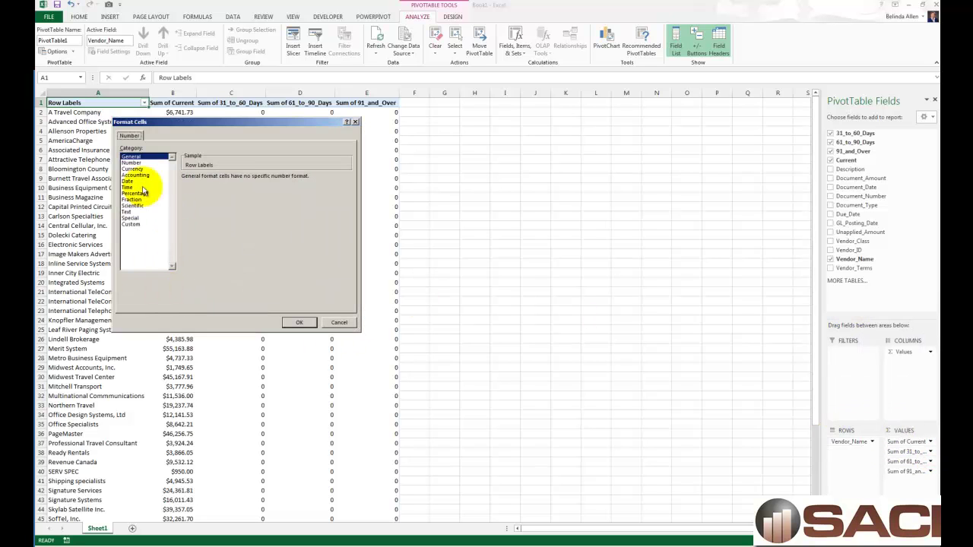
click(133, 169)
click(187, 225)
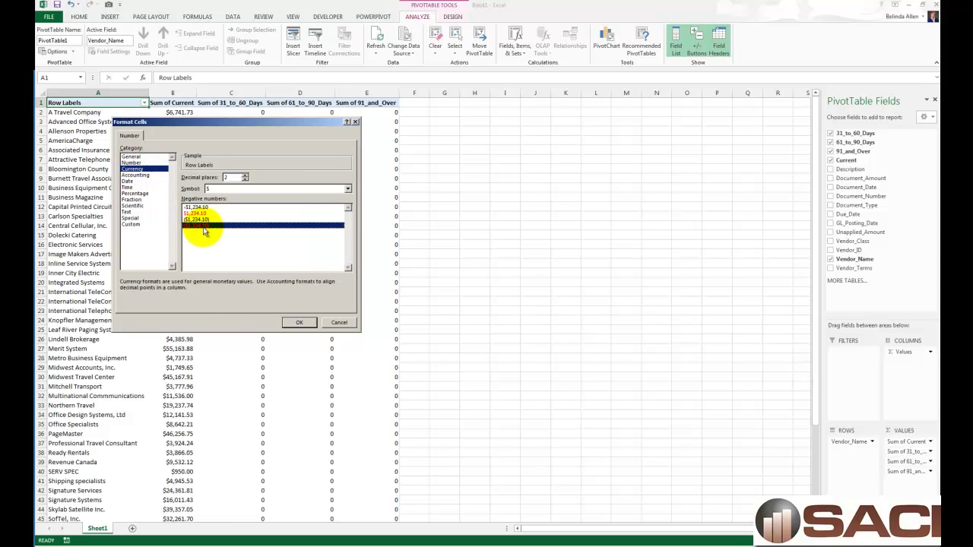
click(307, 325)
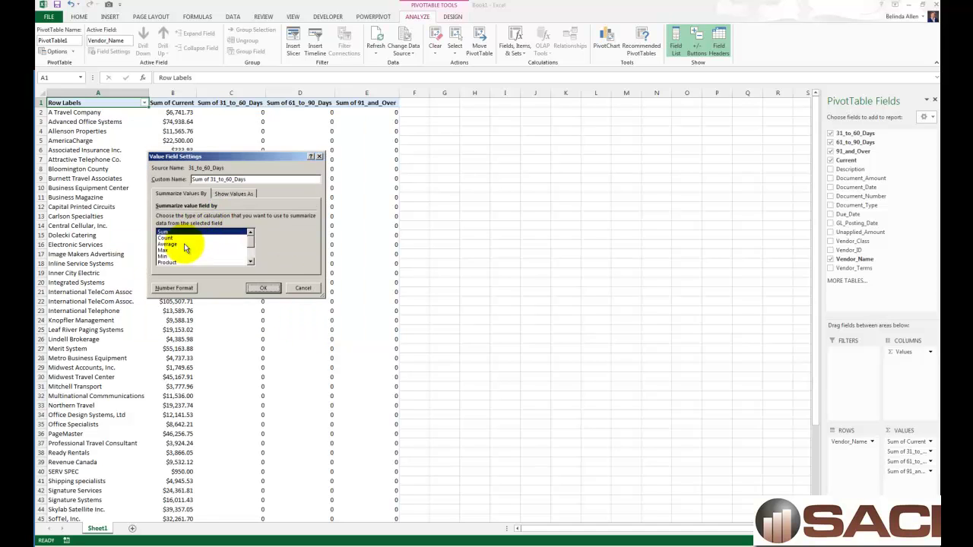
click(263, 292)
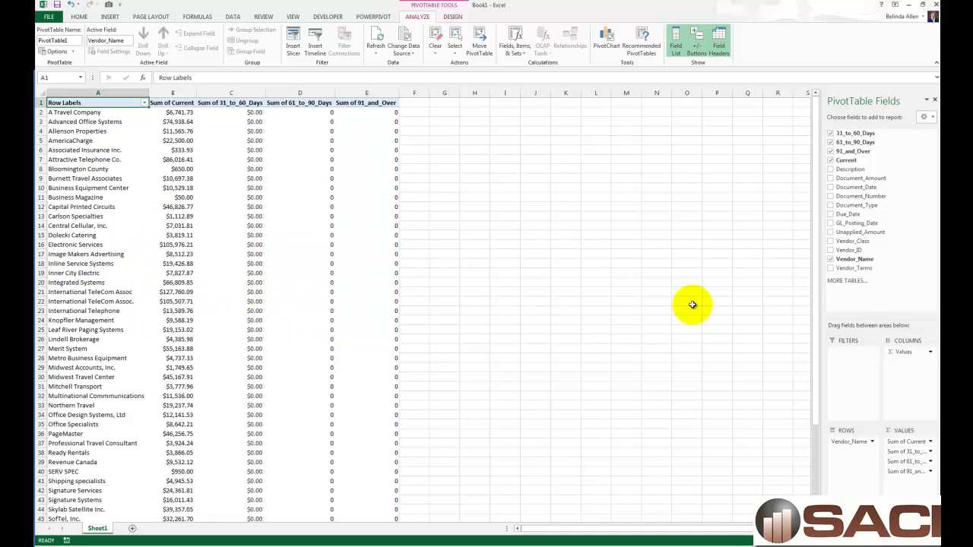
Step: Format the Sum of 61_to_90_Days value field as Currency with two decimals, $ symbol and negatives in red parentheses
click(930, 462)
click(905, 450)
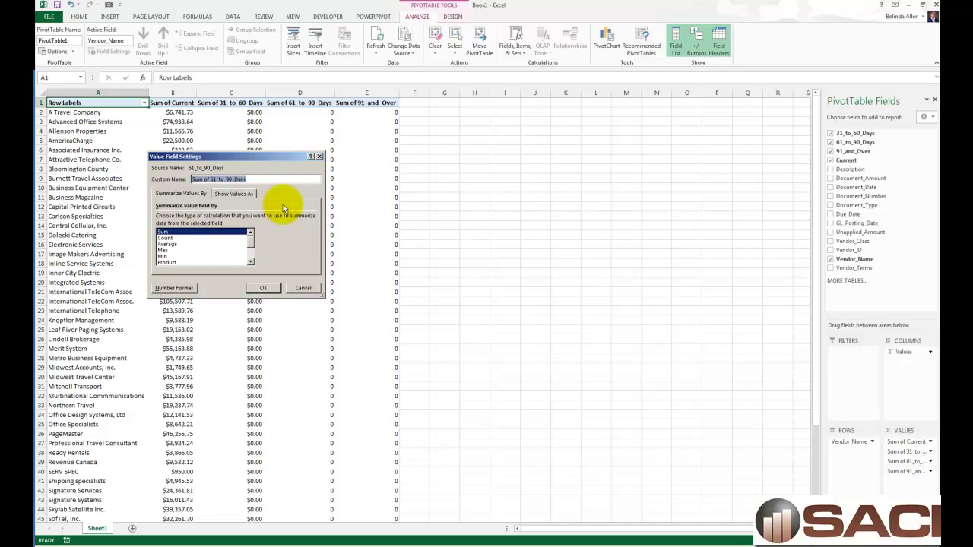
click(174, 288)
click(132, 169)
click(197, 226)
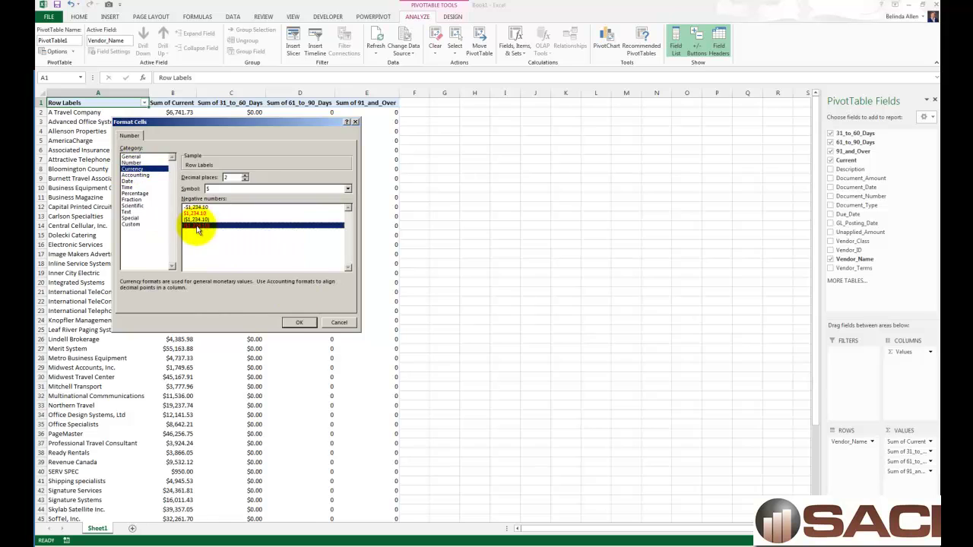
click(299, 322)
click(263, 289)
Step: Format the Sum of 91_and_Over value field as Currency with the $ symbol and two decimals
click(930, 471)
click(905, 482)
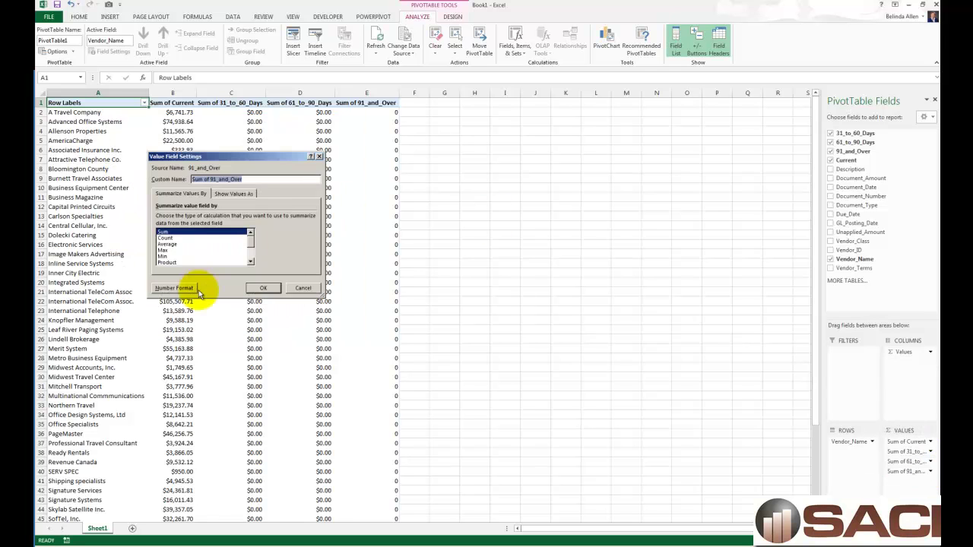
click(196, 290)
click(135, 168)
click(337, 321)
click(263, 288)
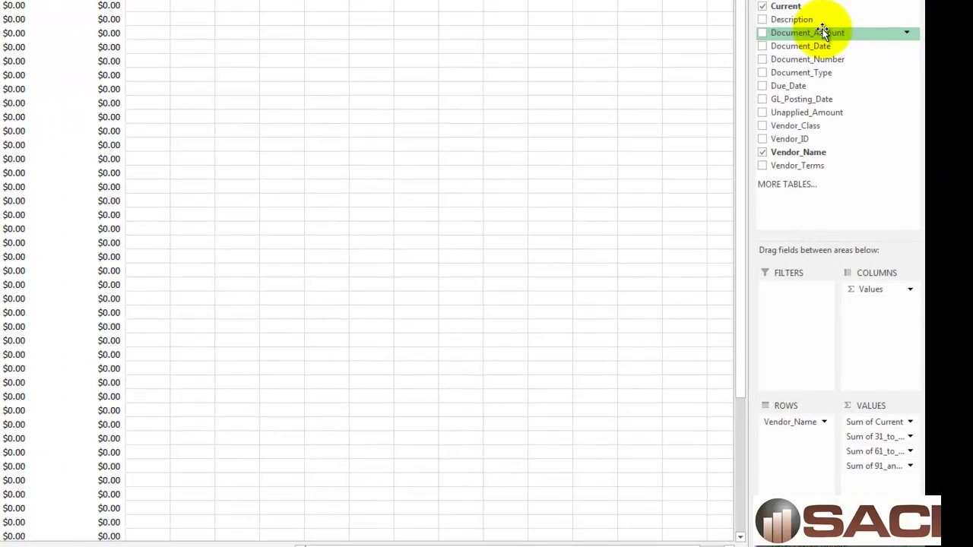
Step: Add Document_Amount as the first value field, ahead of Sum of Current, and format it as Currency with negatives in red parentheses
drag(877, 176, 871, 193)
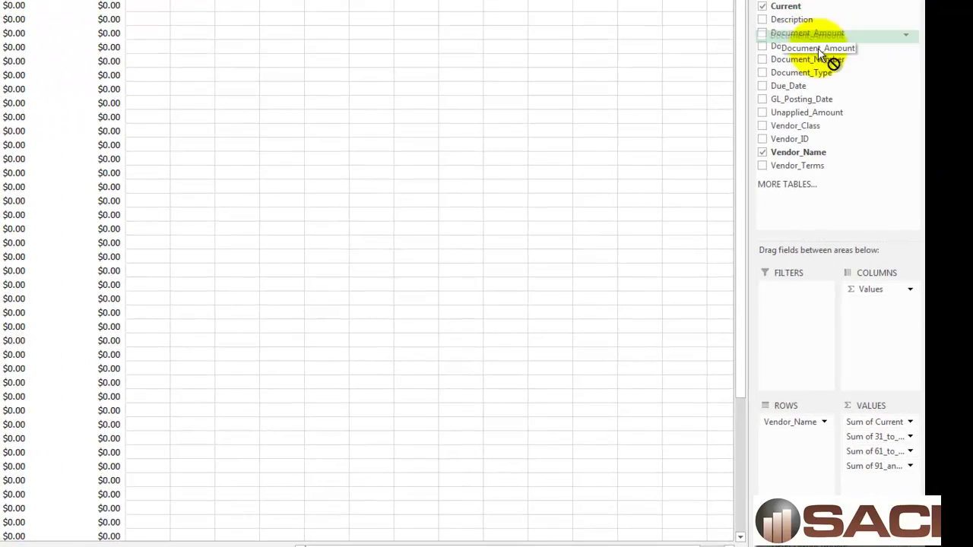
drag(821, 55, 890, 418)
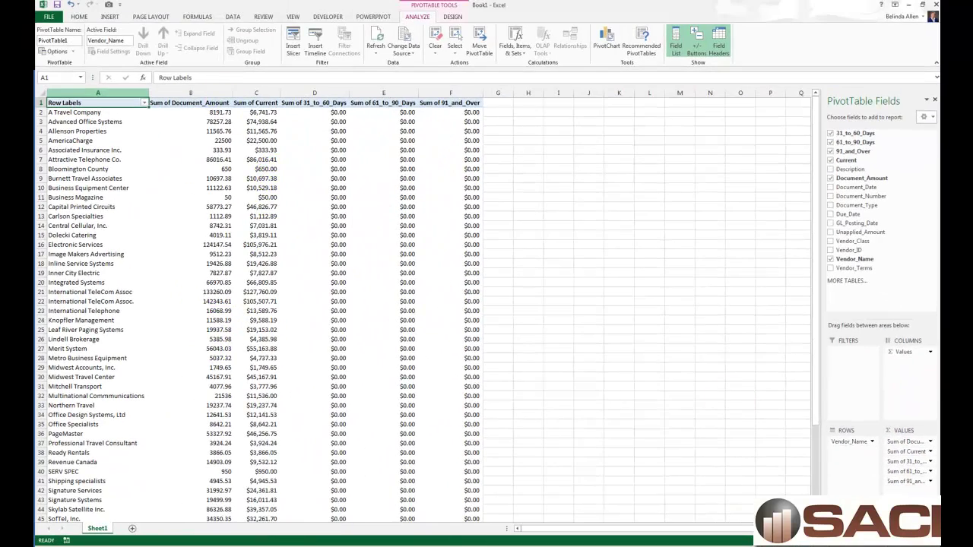
click(931, 445)
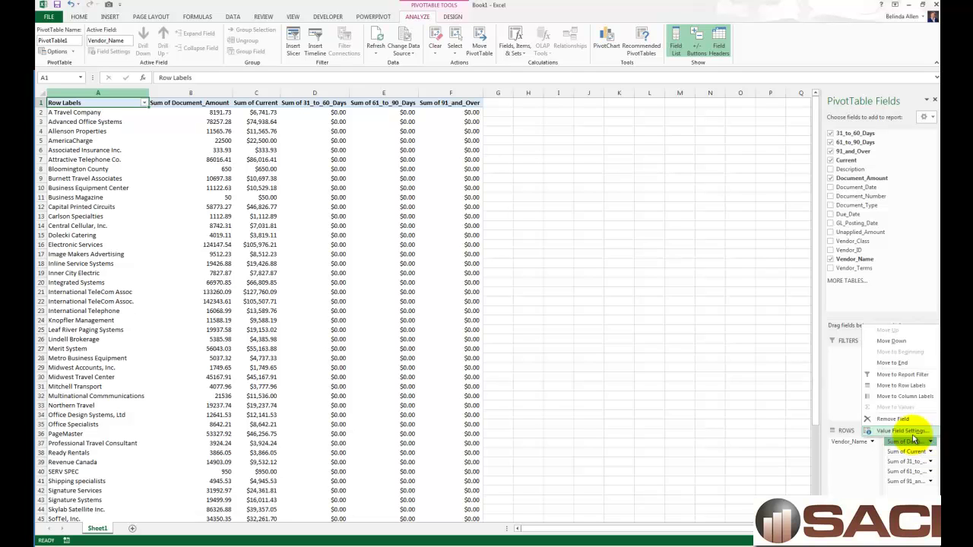
click(901, 517)
click(202, 290)
click(133, 169)
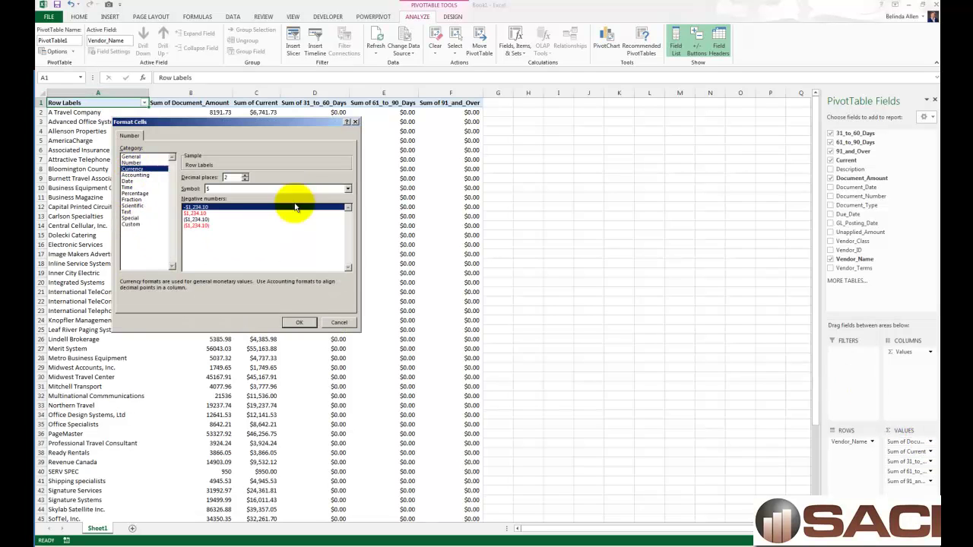
click(308, 322)
click(266, 289)
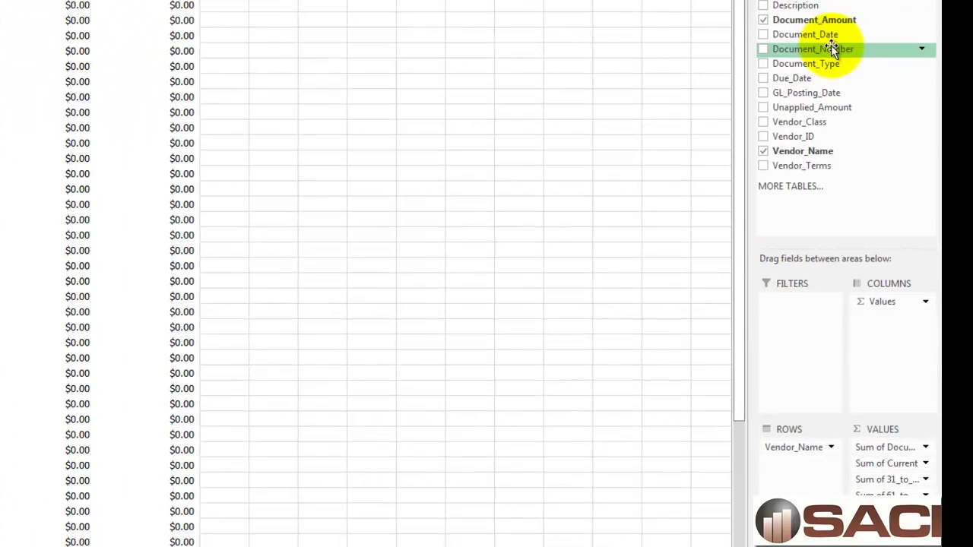
Step: Add Document_Type and Document_Number as row fields nested under Vendor_Name, with Document_Type above Document_Number
drag(833, 48, 811, 461)
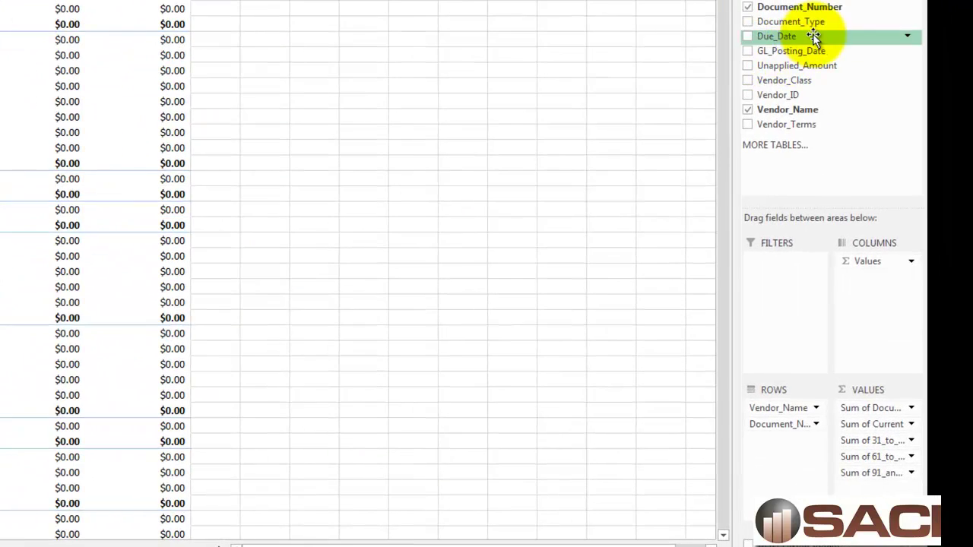
drag(818, 23, 804, 422)
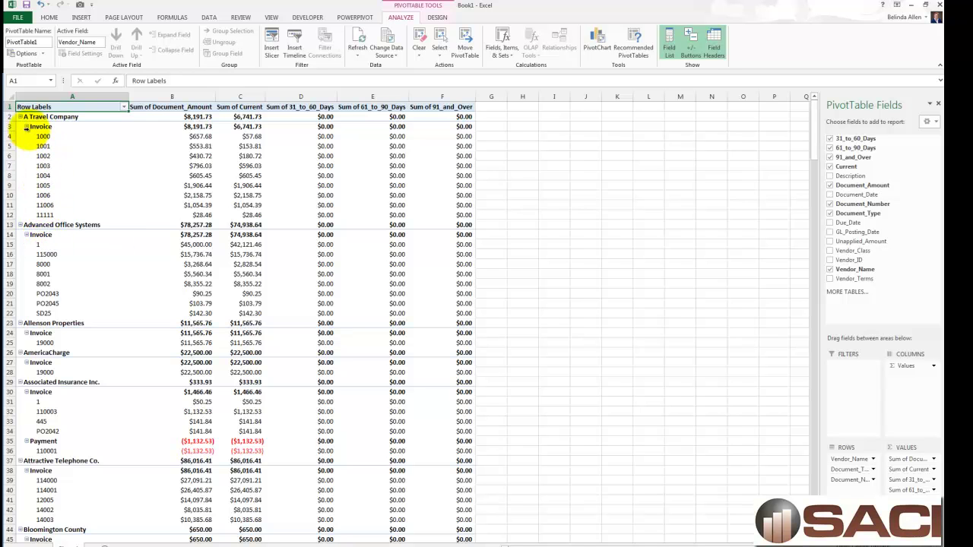
Step: Collapse the Invoice and Payment document type groups in the pivot table and expand the Invoice groups again
click(29, 127)
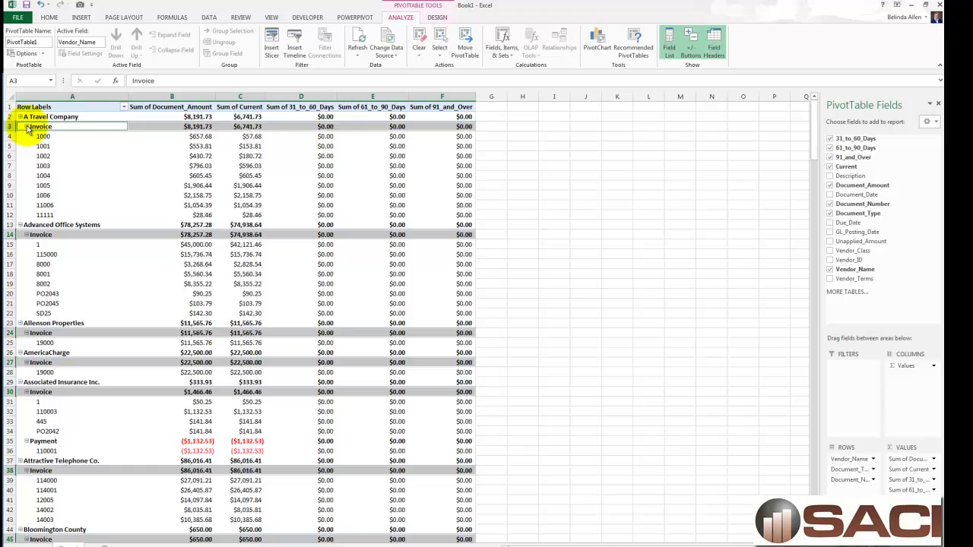
click(27, 128)
click(27, 127)
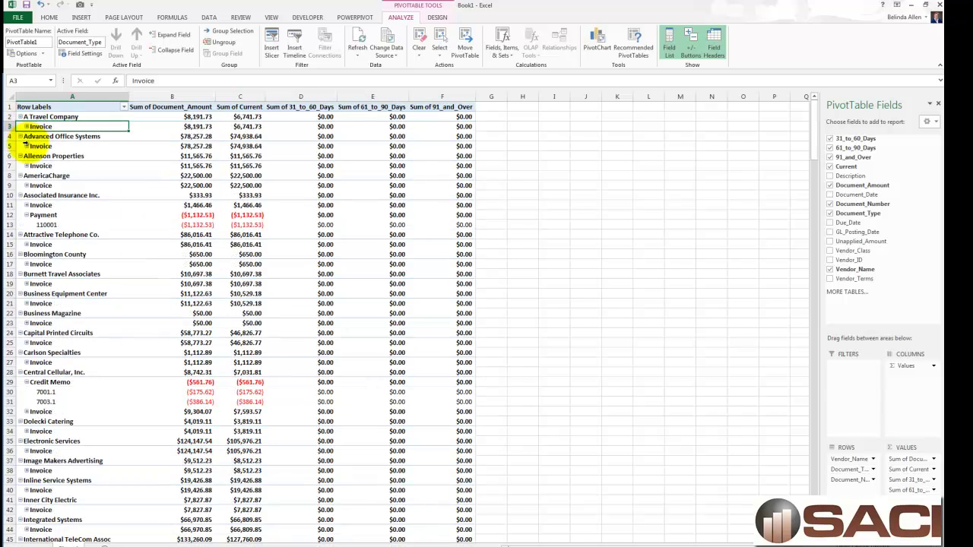
click(24, 222)
click(25, 215)
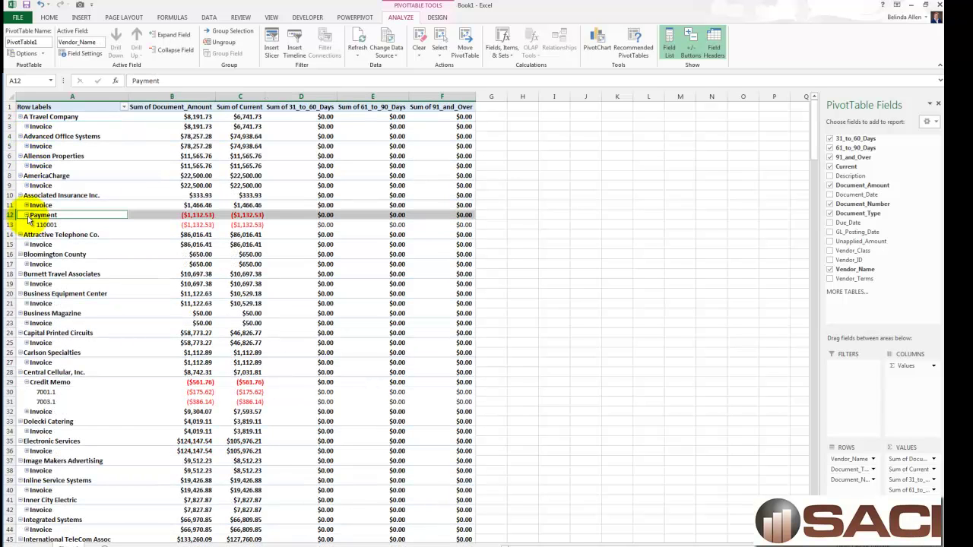
click(25, 205)
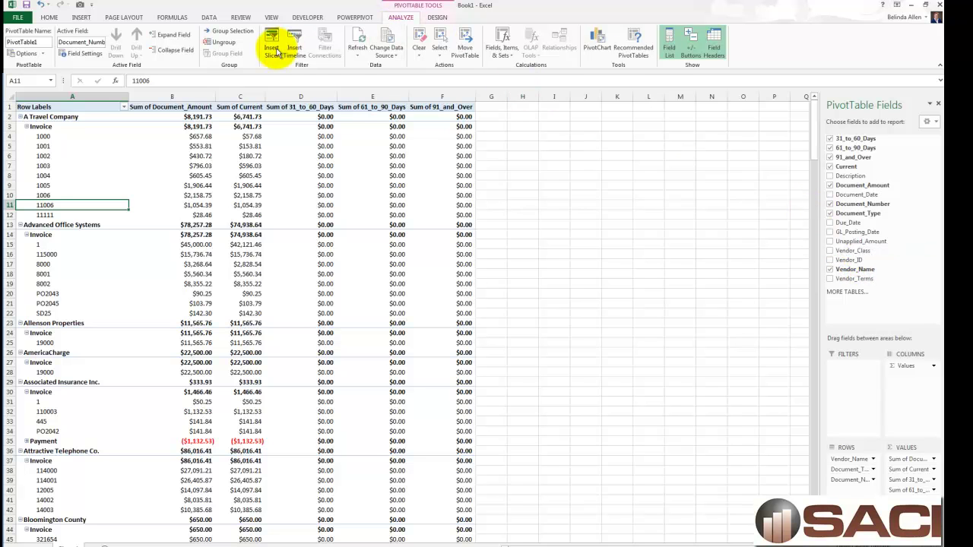
Step: Insert a slicer for Vendor_Class and place it beside the pivot table around columns H to K
click(276, 55)
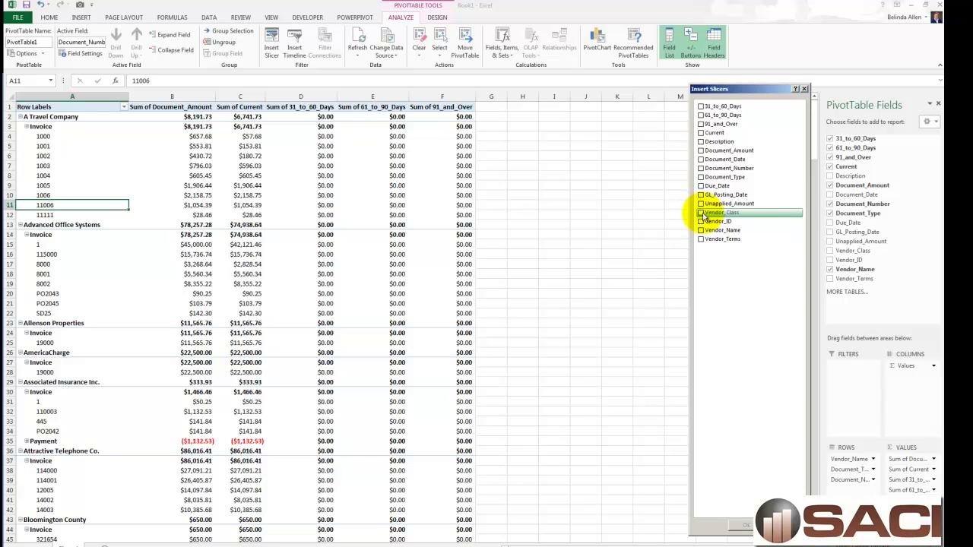
click(741, 527)
drag(433, 265, 593, 107)
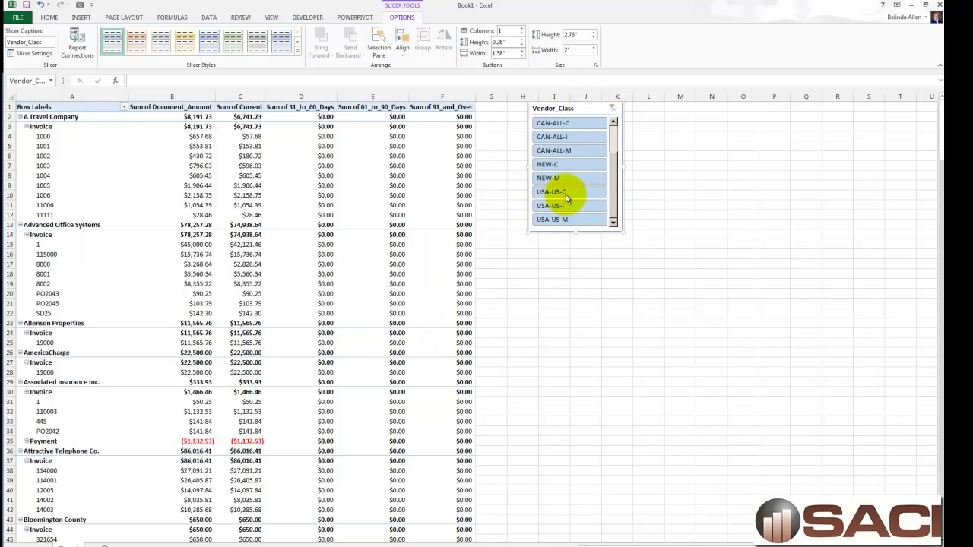
Step: Filter the pivot table to vendor class USA-US-C with the slicer and clear that filter
click(566, 193)
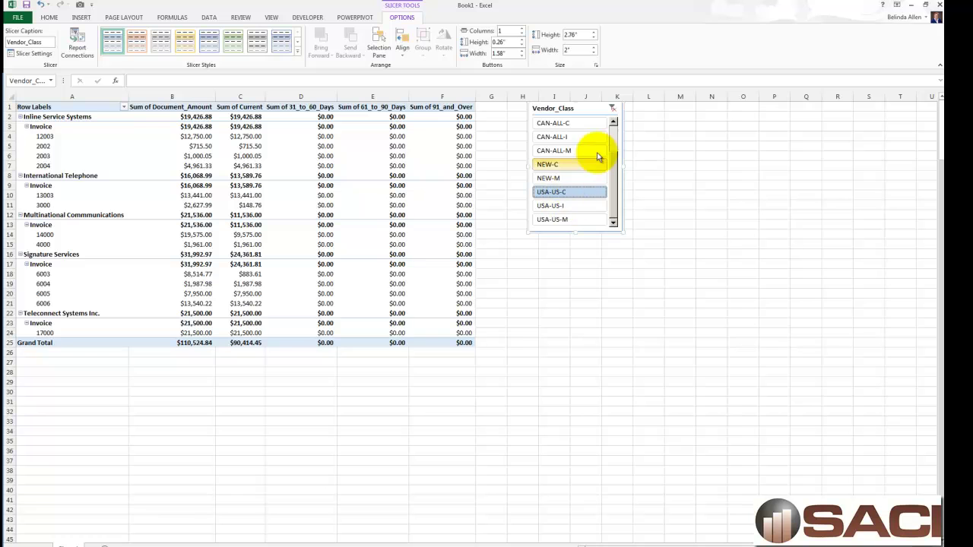
click(612, 112)
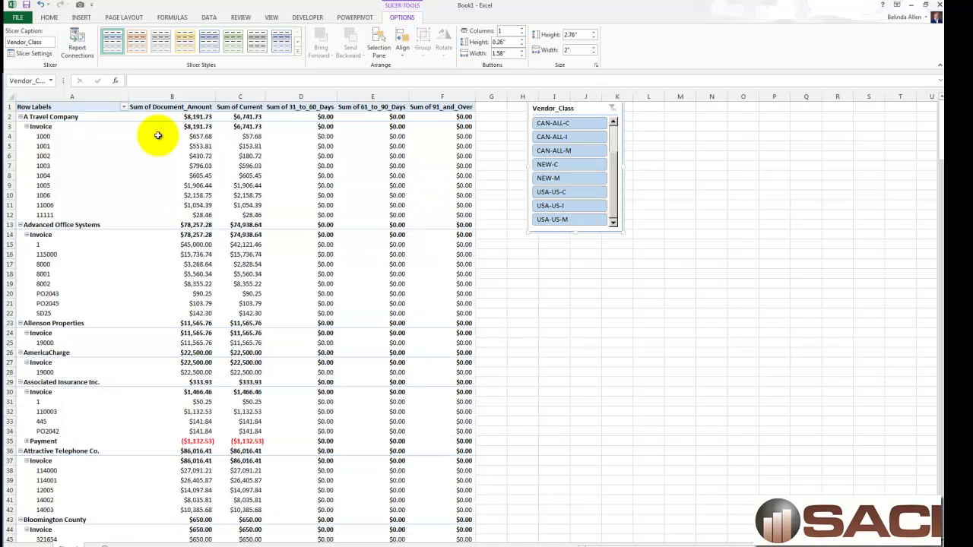
Step: Insert a clustered column PivotChart from the pivot table and place it below the Vendor_Class slicer, beside the pivot table
click(69, 136)
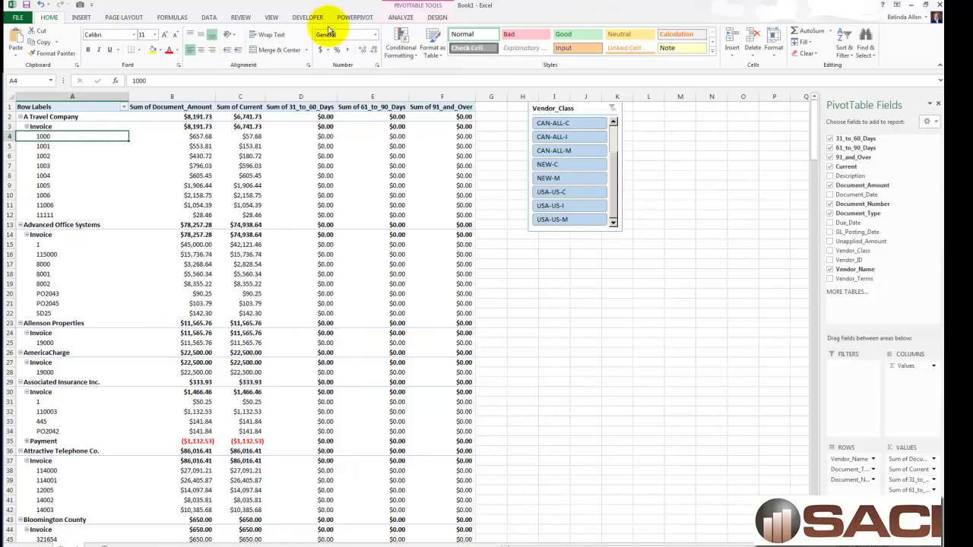
click(401, 17)
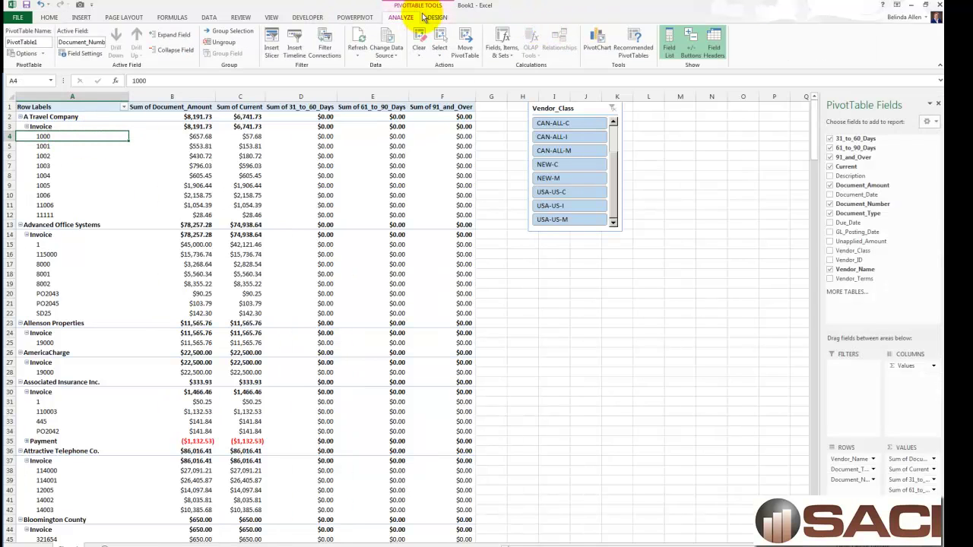
click(599, 42)
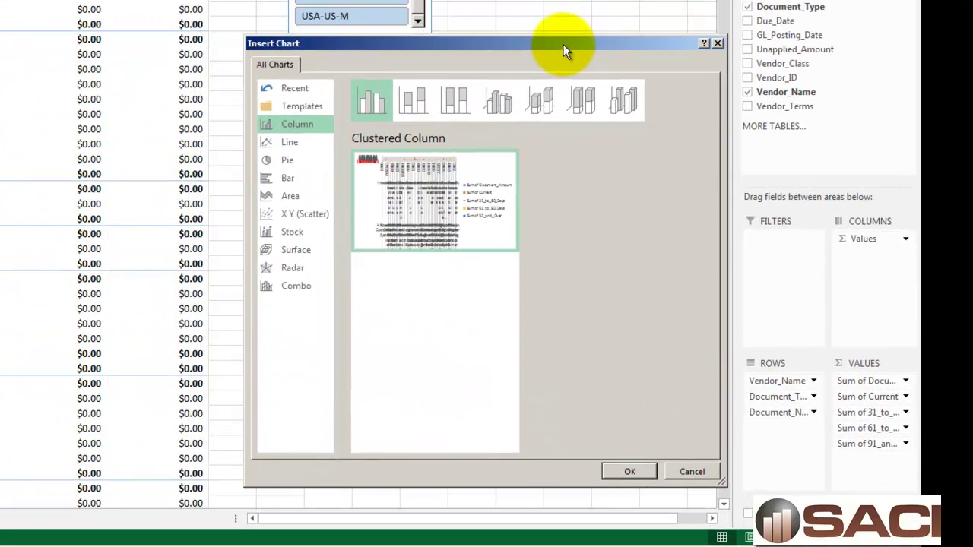
drag(563, 45, 567, 73)
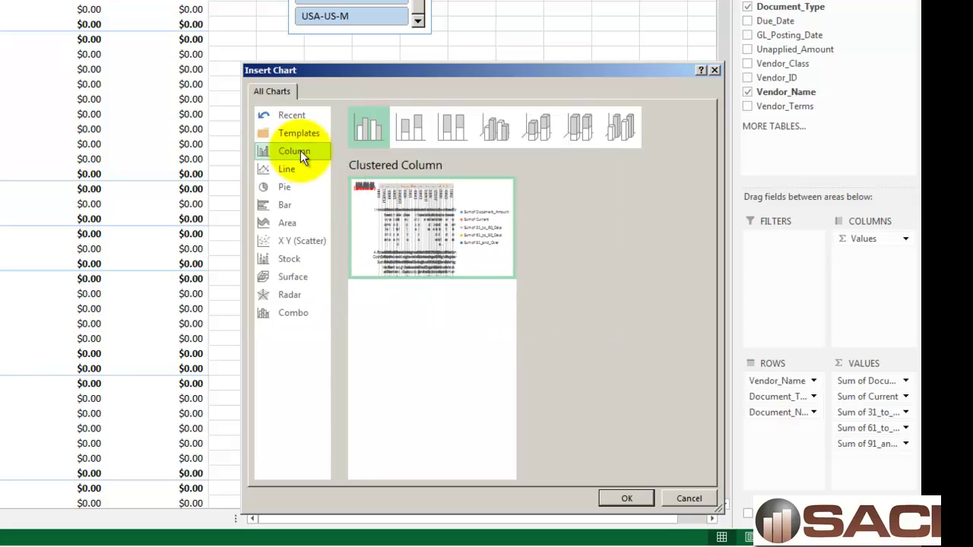
click(626, 498)
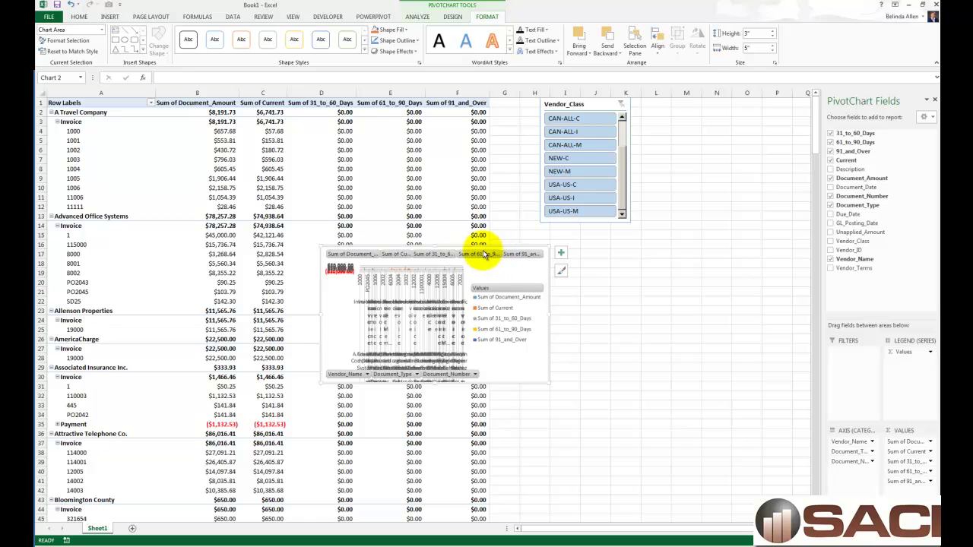
drag(482, 248, 691, 265)
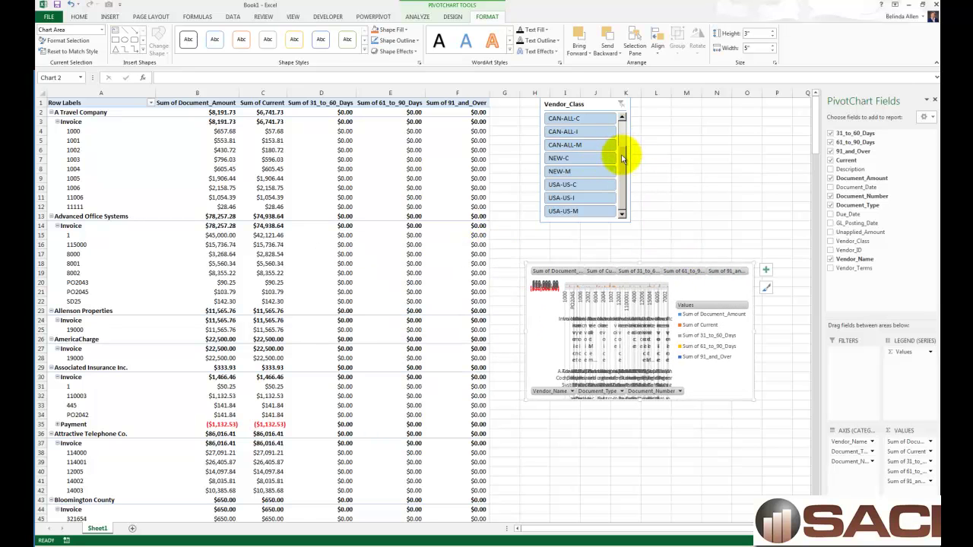
Step: Filter to vendor class USA-US-C with the slicer and collapse the entire Document_Type and Vendor_Name fields down to vendor level
click(570, 185)
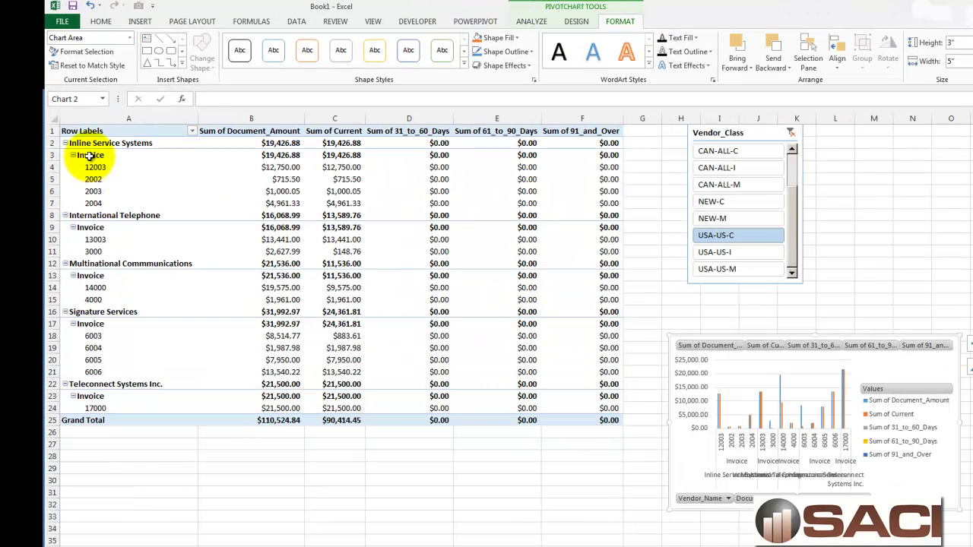
click(67, 123)
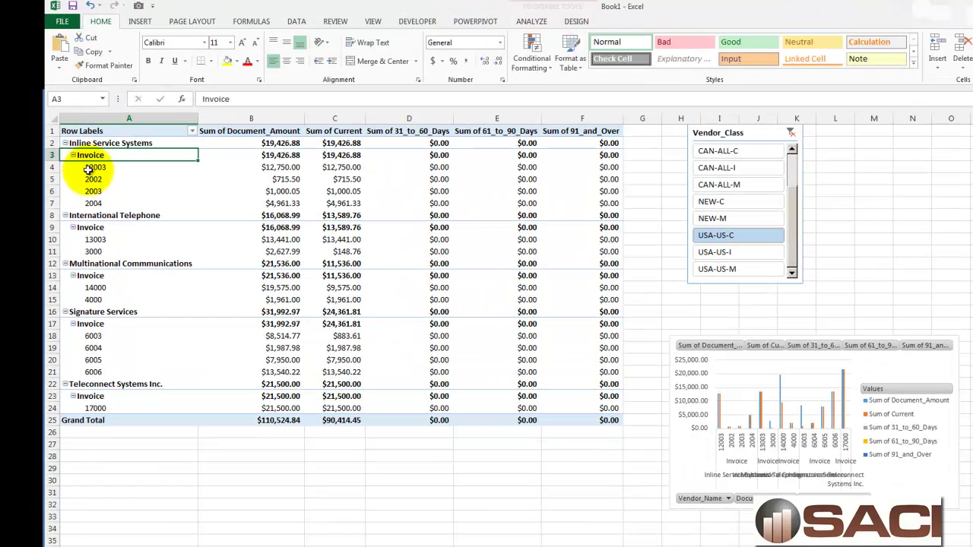
click(536, 23)
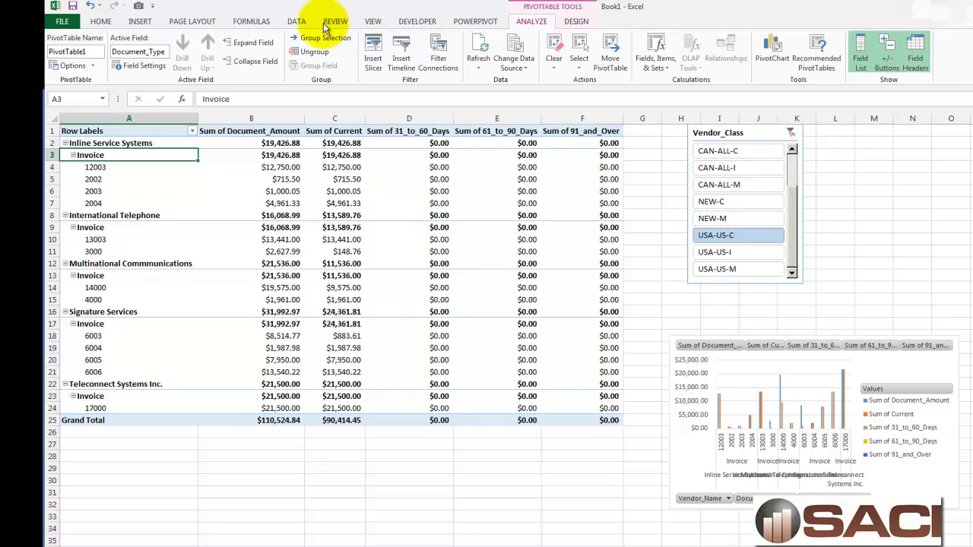
click(256, 63)
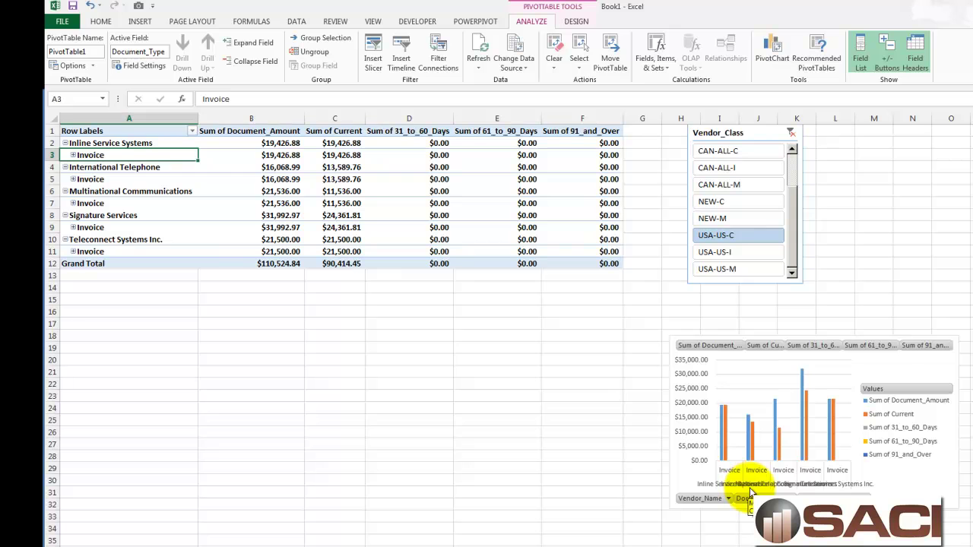
click(190, 142)
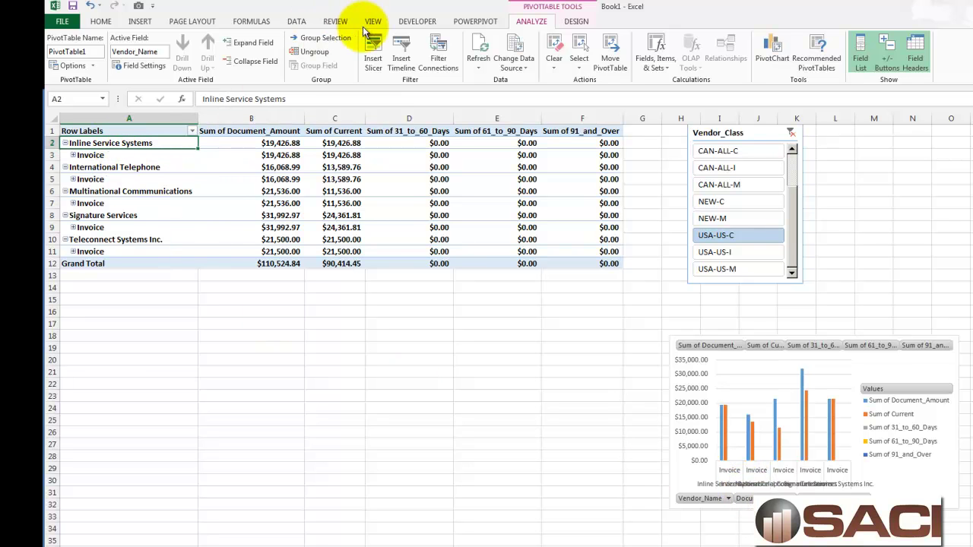
click(251, 61)
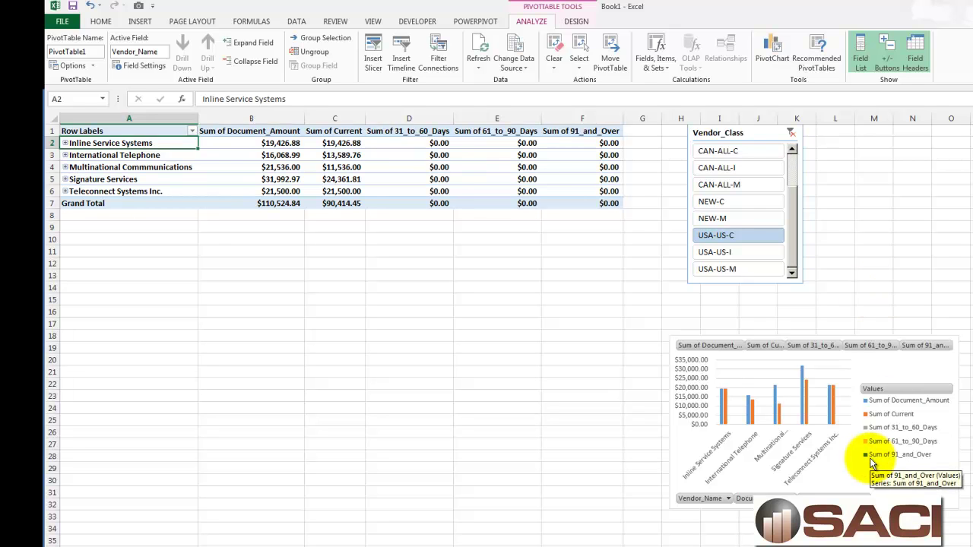